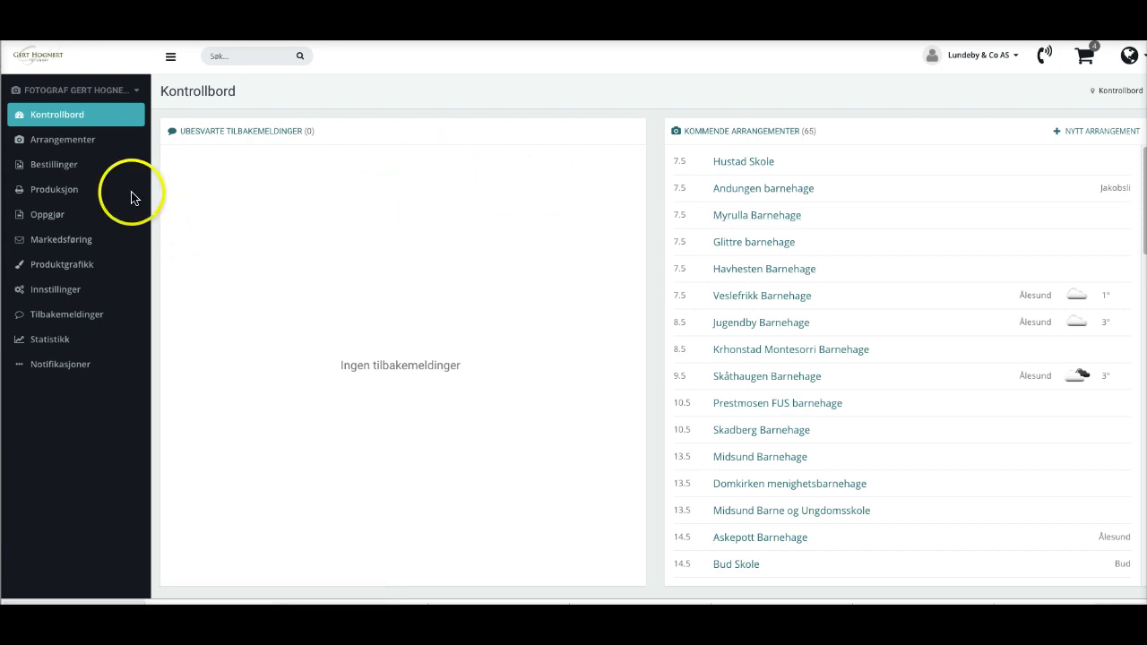
From the Arrangementer list, start a new event with OPPRETT NYTT ARRANGEMENT.
{"action": "left_click", "coordinate": [63, 141]}
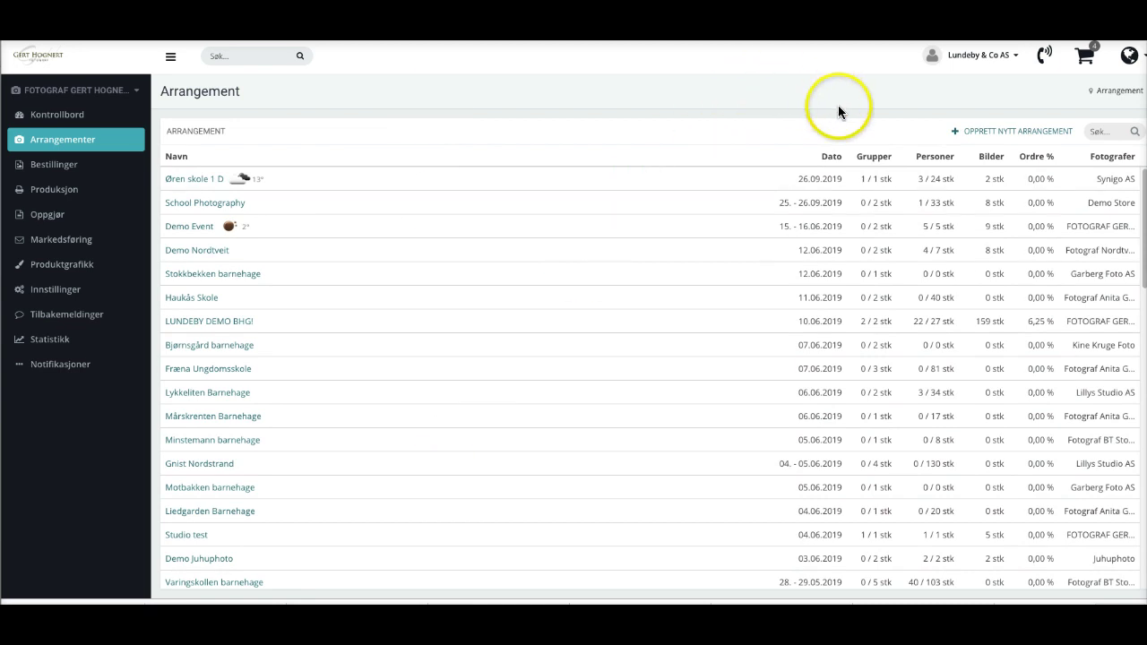
{"action": "left_click", "coordinate": [1031, 131]}
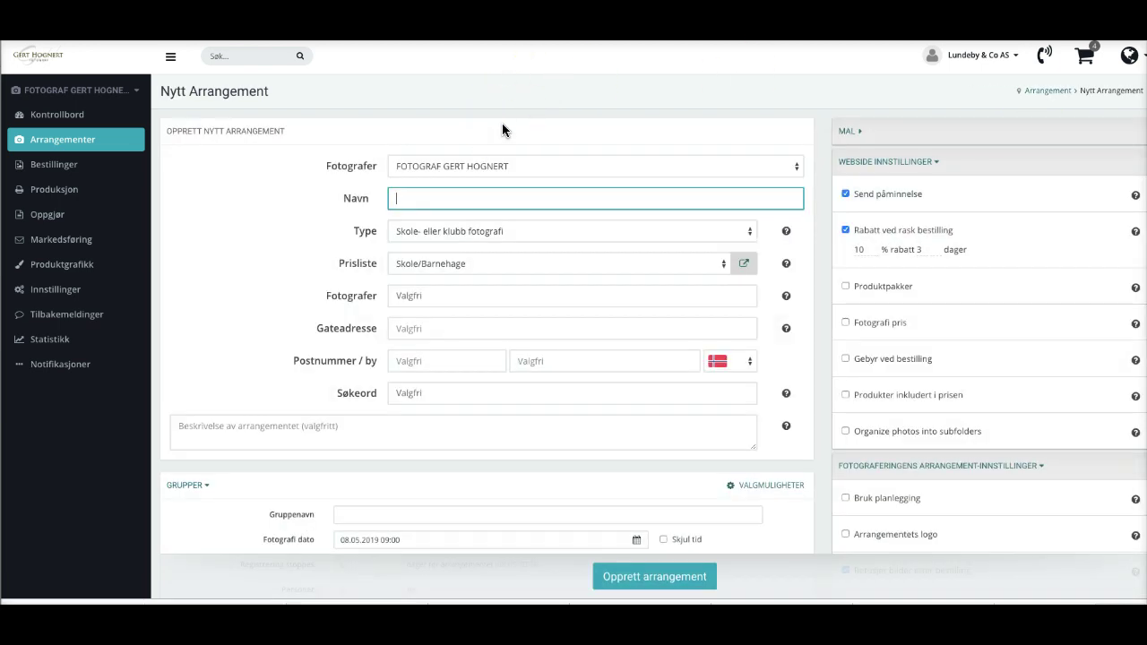
Name the event 'Quickstart demo' with school/club type and Skole/Barnehage price list.
{"action": "type", "text": "Quickstart demo"}
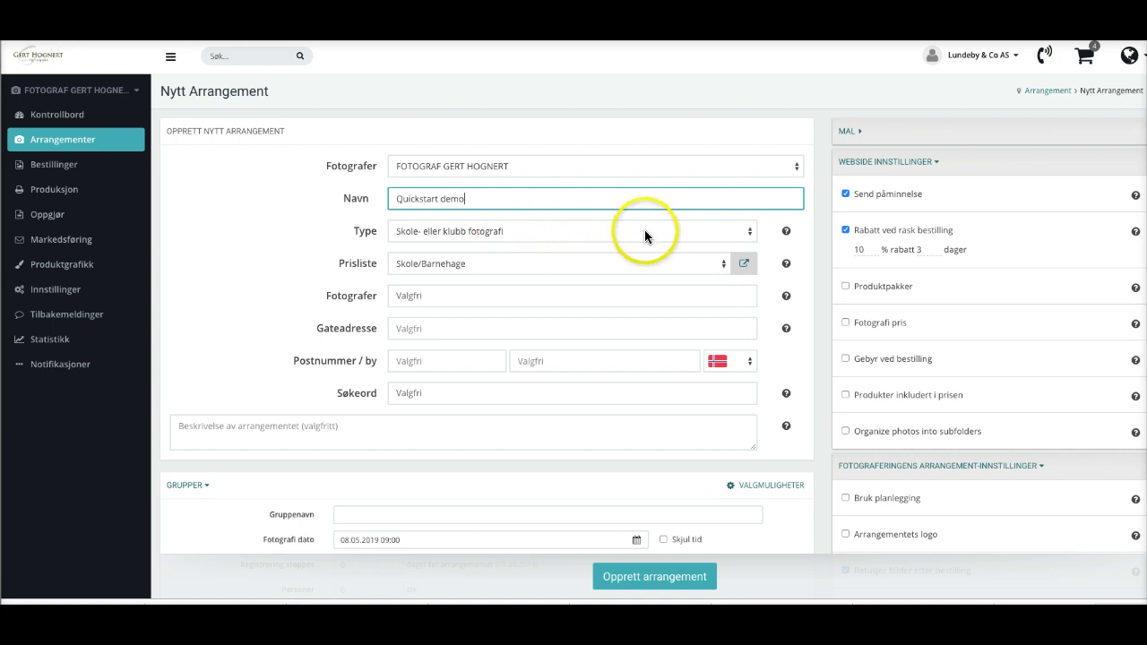
{"action": "left_click", "coordinate": [750, 231]}
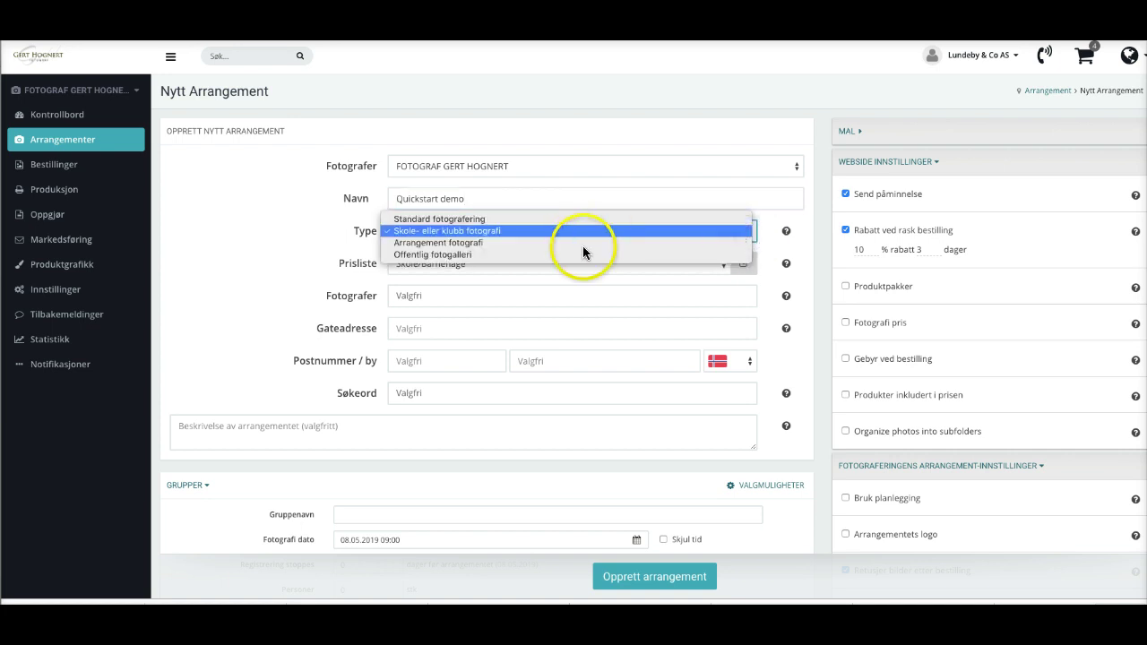
{"action": "left_click", "coordinate": [479, 230]}
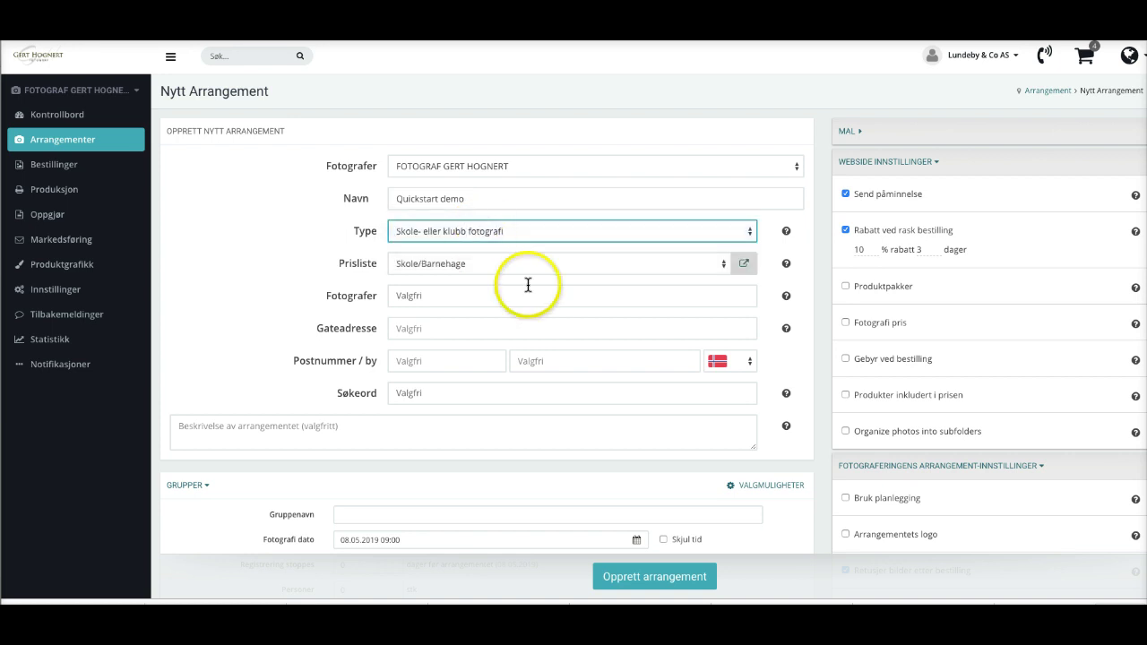
{"action": "left_click", "coordinate": [723, 264]}
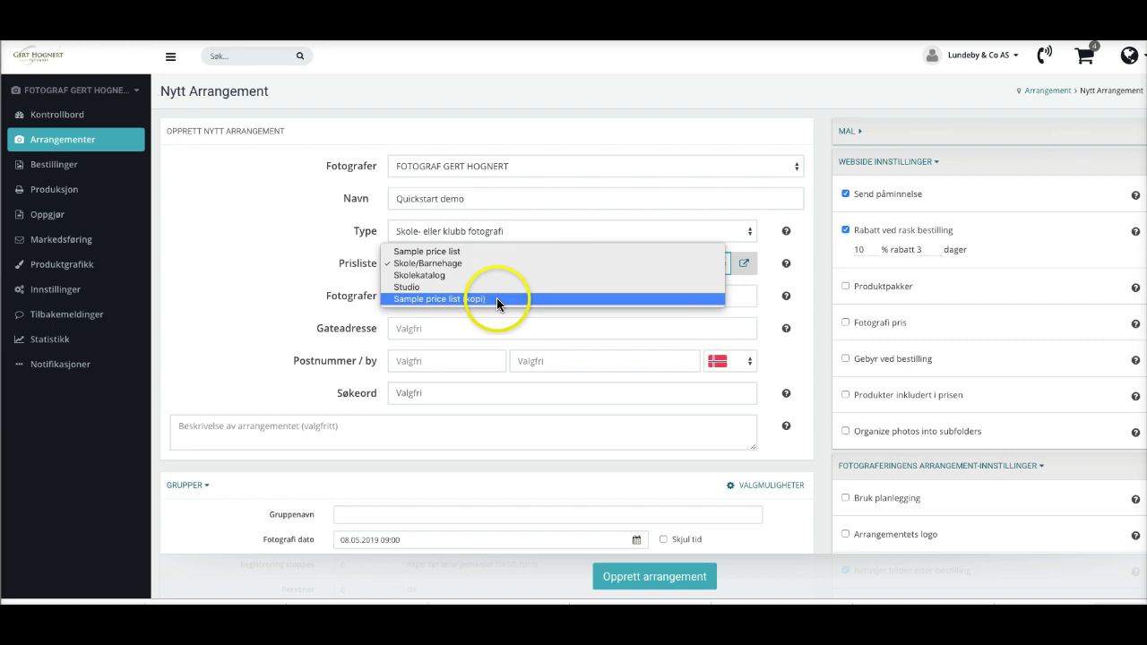
{"action": "left_click", "coordinate": [448, 265]}
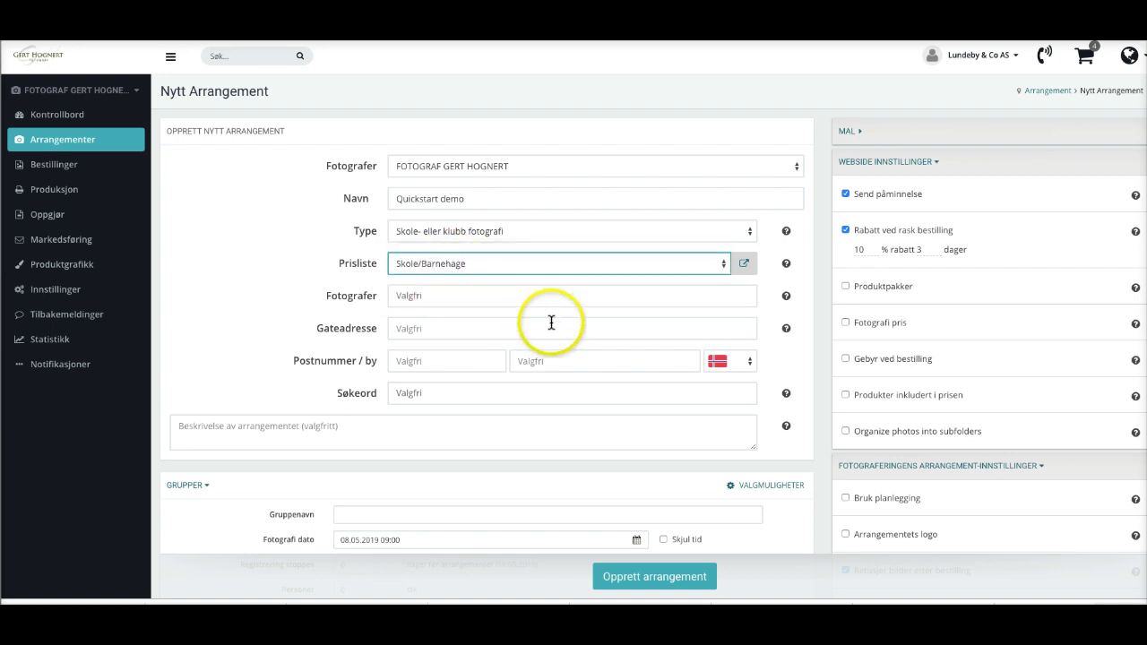
Assign the suggested administrator as the event's photographer.
{"action": "left_click", "coordinate": [446, 296]}
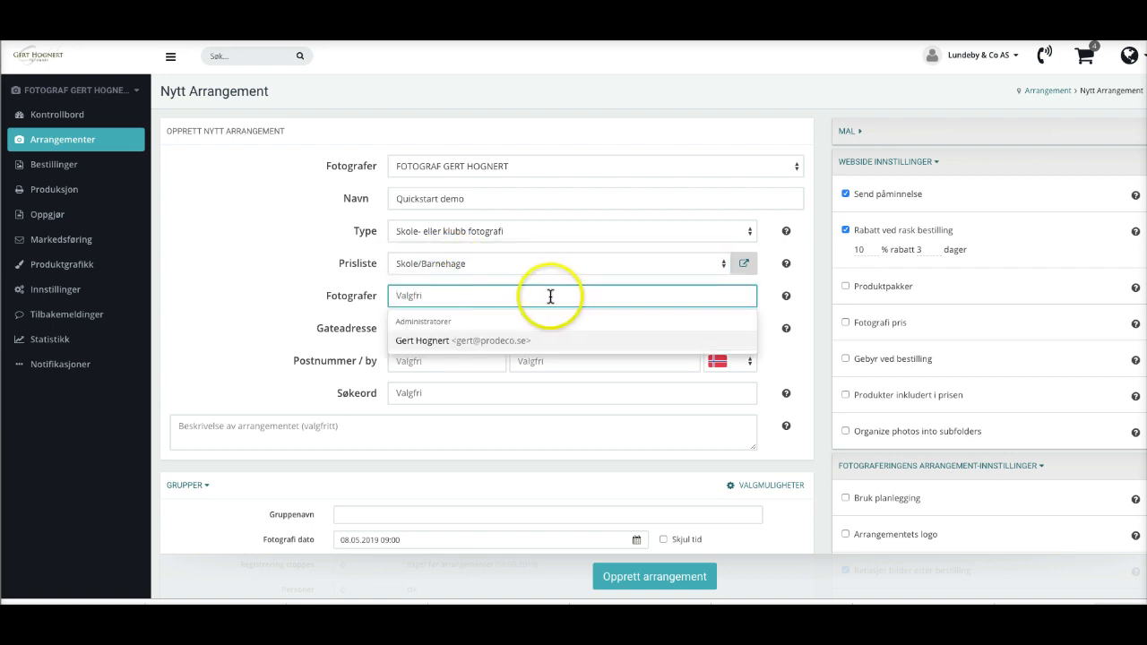
{"action": "left_click", "coordinate": [442, 348]}
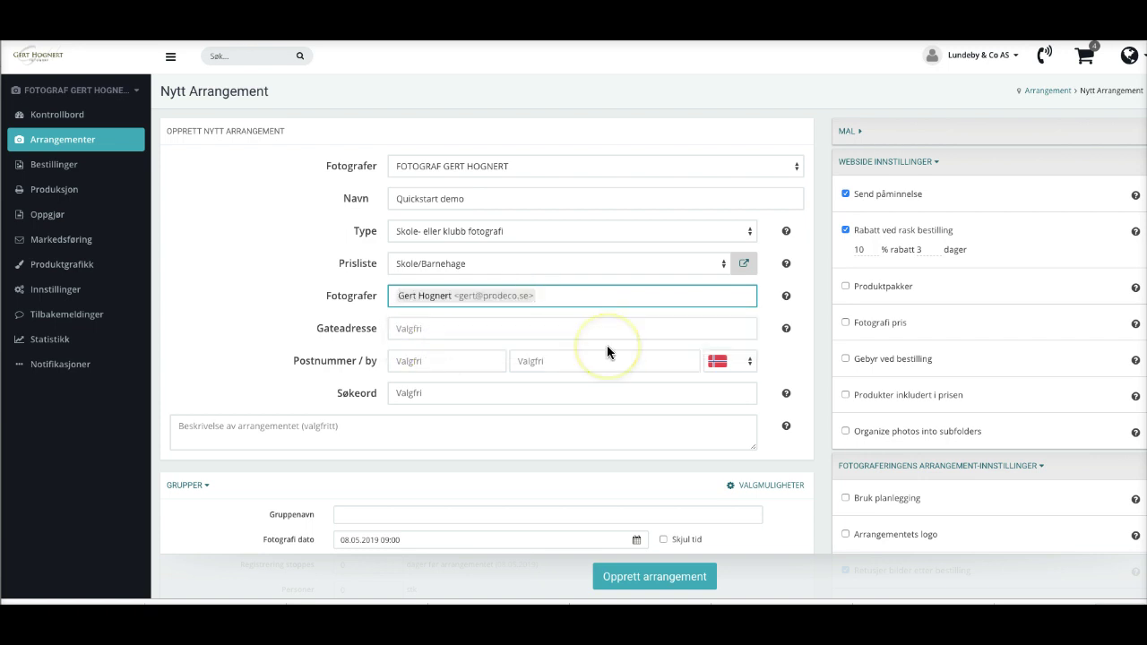
{"action": "left_click", "coordinate": [437, 328]}
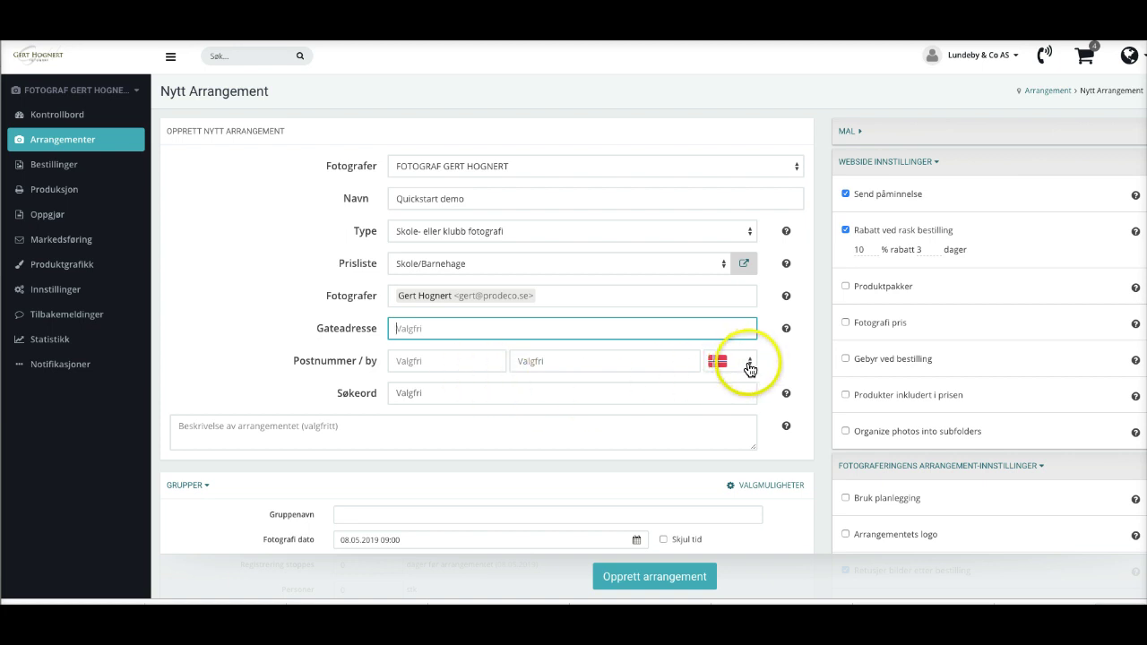
Name the first group 'Gruppe 1' and set its photo date to 21 June 2019.
{"action": "scroll", "coordinate": [488, 409], "scroll_direction": "down", "scroll_amount": 1}
{"action": "scroll", "coordinate": [487, 412], "scroll_direction": "down", "scroll_amount": 2}
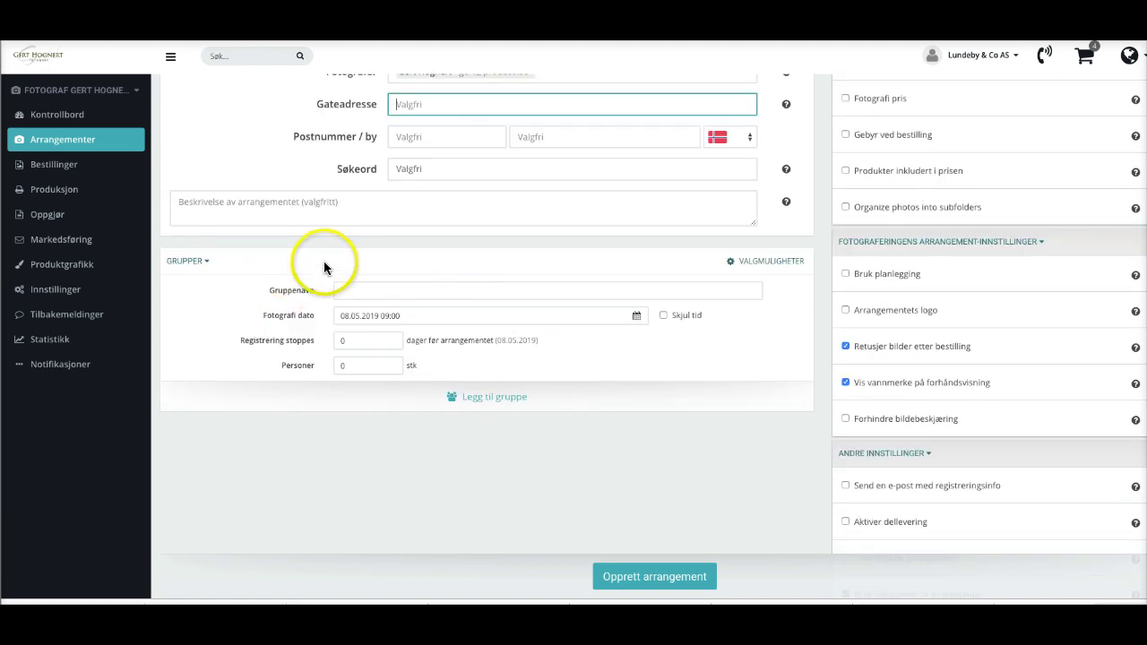
{"action": "left_click", "coordinate": [468, 290]}
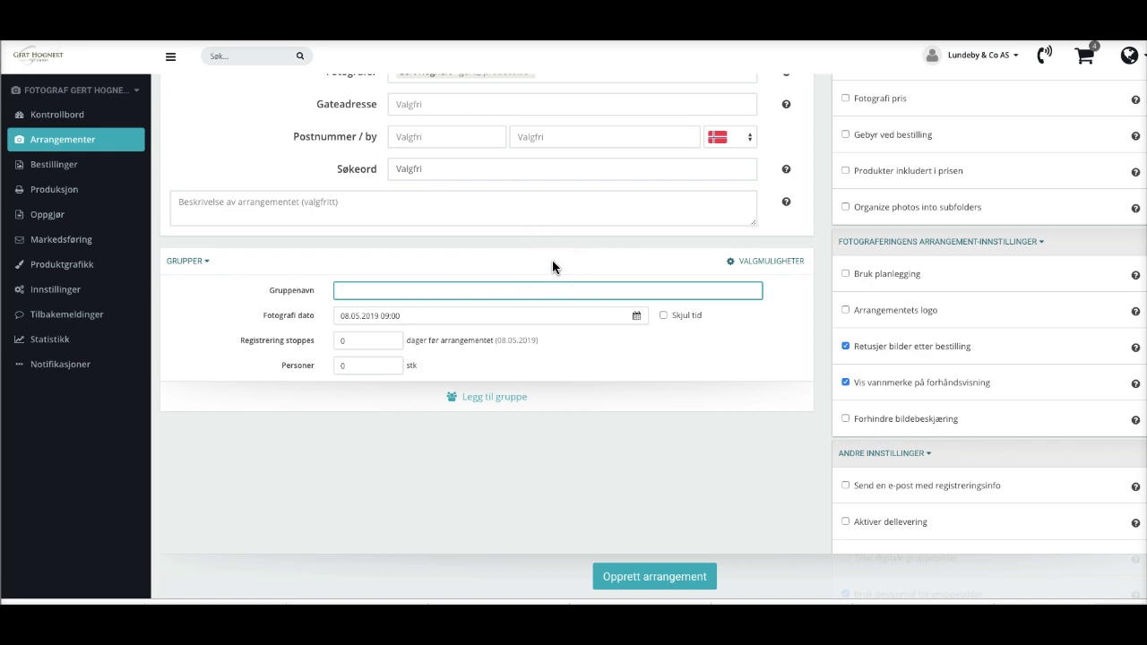
{"action": "type", "text": "Gruppe 1"}
{"action": "left_click", "coordinate": [397, 315]}
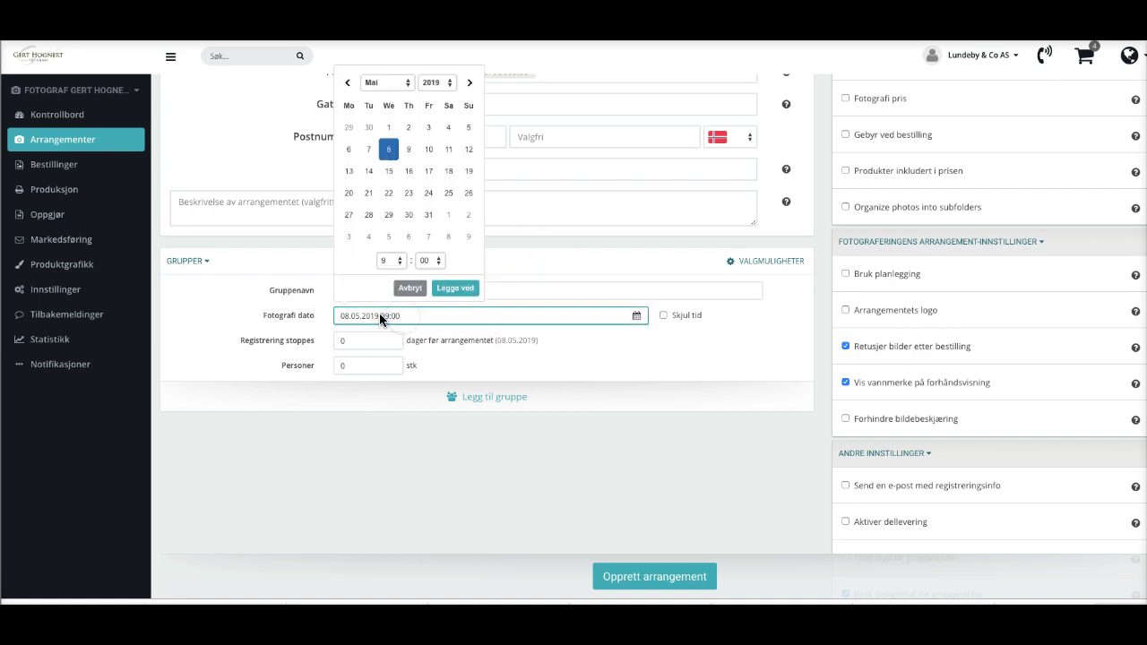
{"action": "left_click", "coordinate": [407, 82]}
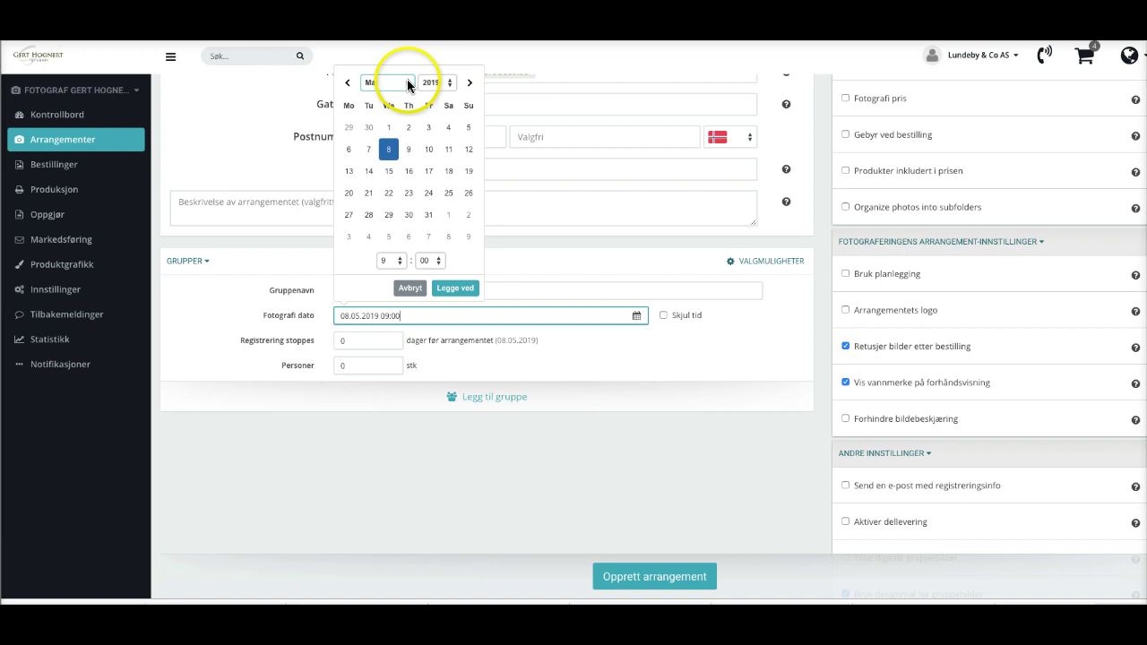
{"action": "left_click", "coordinate": [469, 82]}
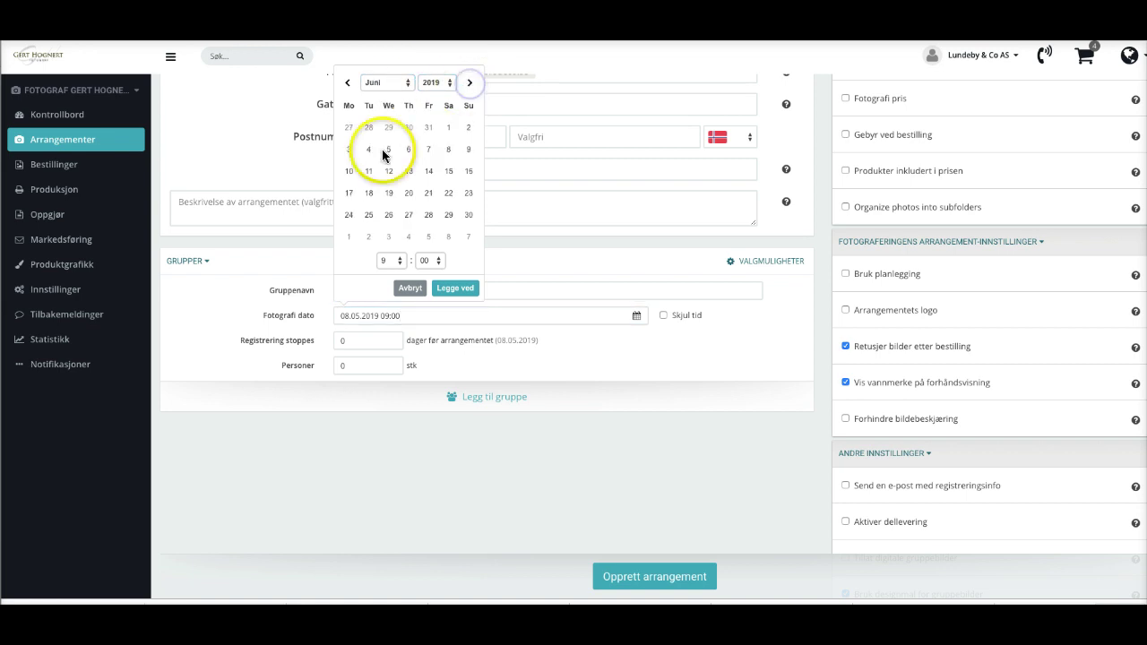
{"action": "left_click", "coordinate": [427, 194]}
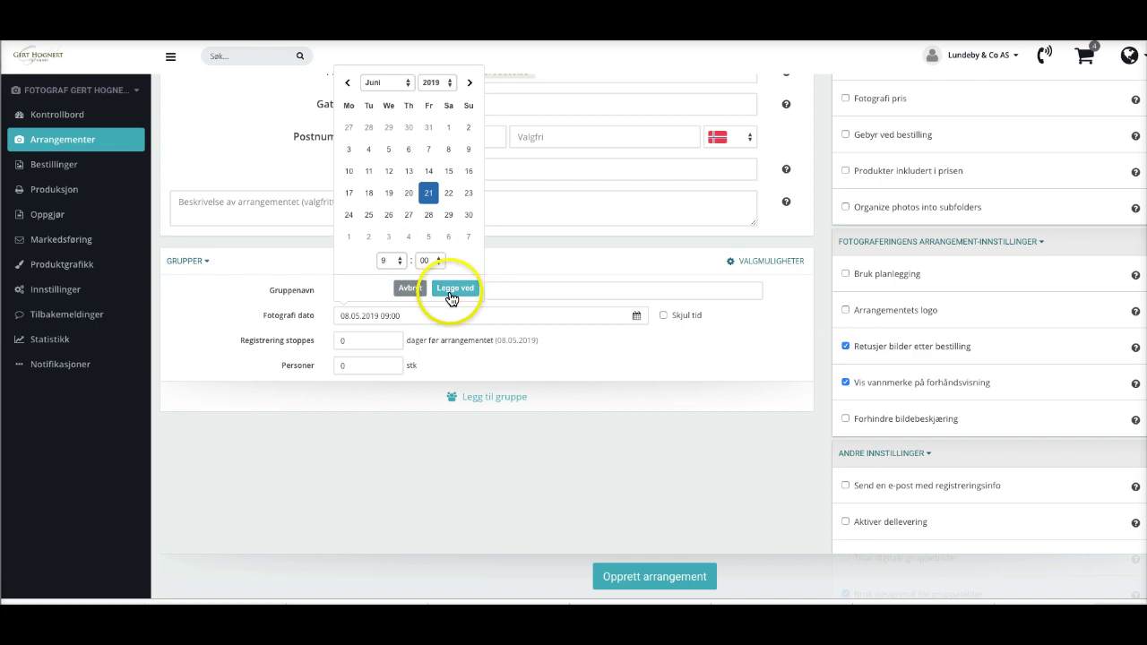
{"action": "left_click", "coordinate": [456, 288]}
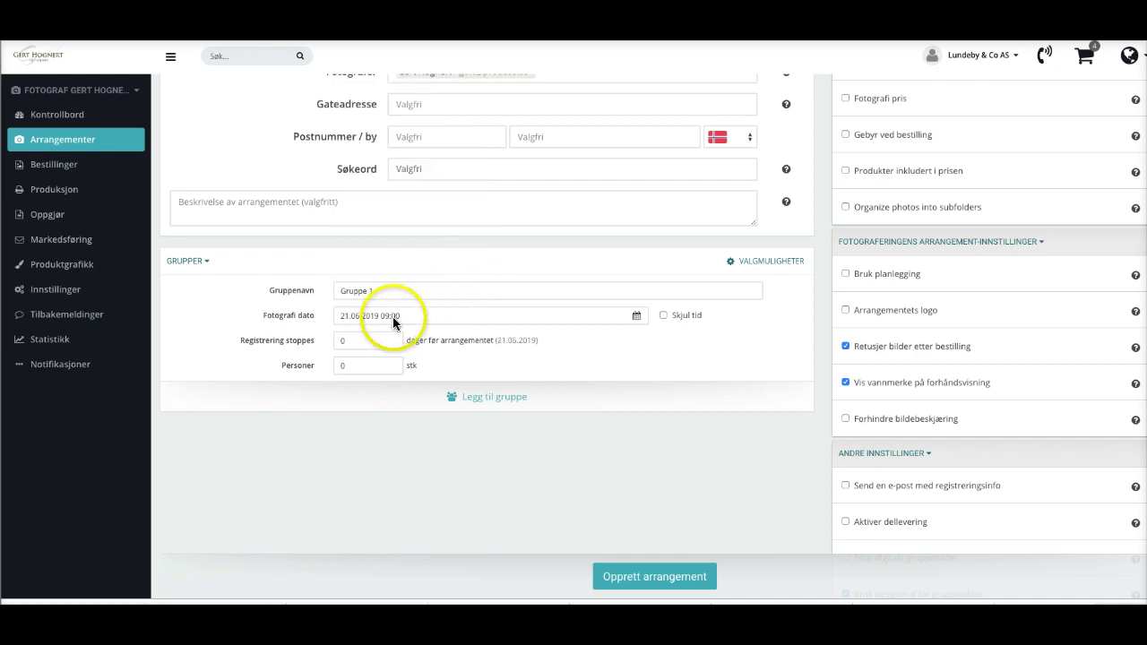
Set Gruppe 1's registration to close 2 days before the photo date.
{"action": "left_click", "coordinate": [357, 341]}
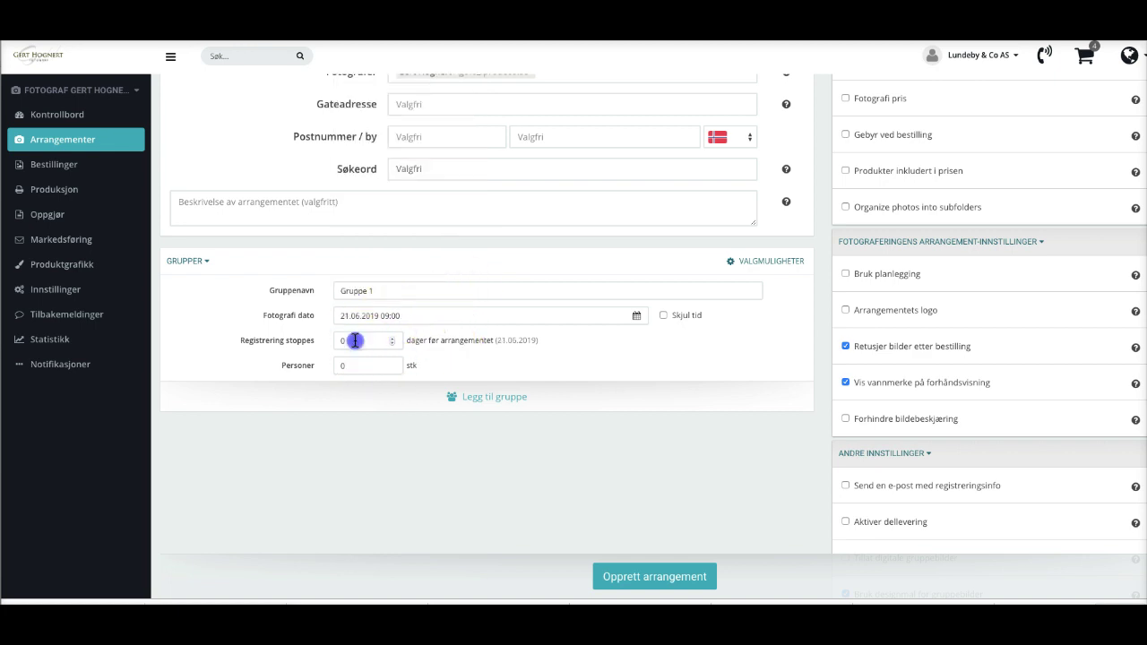
{"action": "left_click_drag", "start_coordinate": [357, 341], "coordinate": [334, 340]}
{"action": "type", "text": "2"}
{"action": "left_click", "coordinate": [509, 338]}
{"action": "key", "text": "Down"}
{"action": "key", "text": "Down"}
{"action": "key", "text": "Down"}
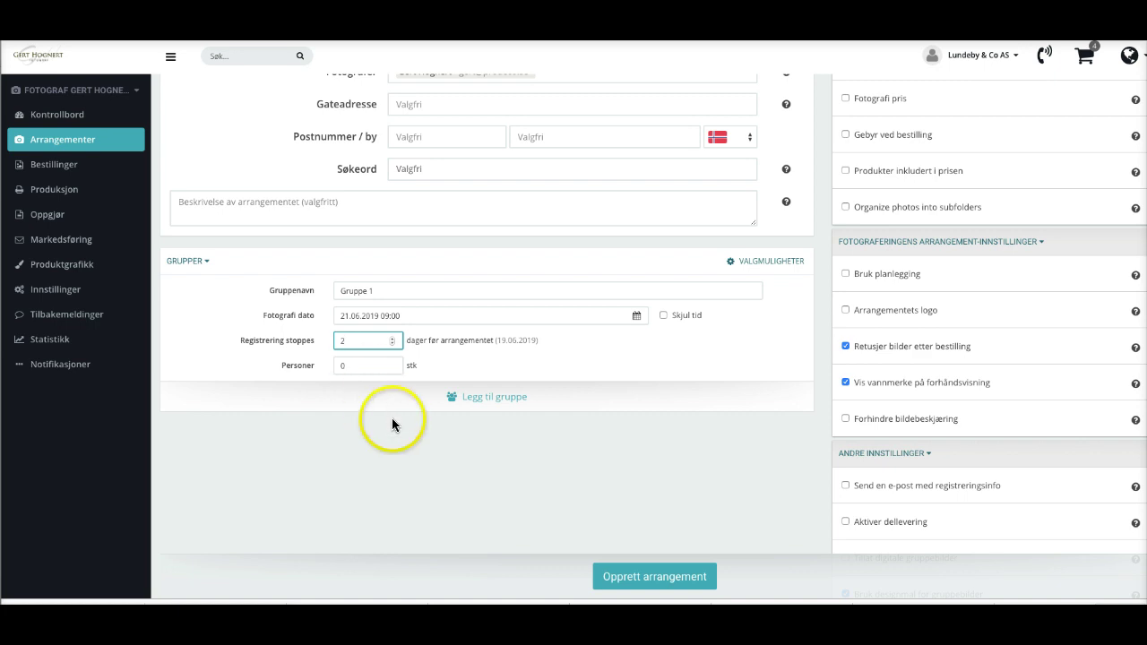
Add a second group 'Gruppe 2' photographed 21.06.2019 at 11:00.
{"action": "left_click", "coordinate": [506, 399]}
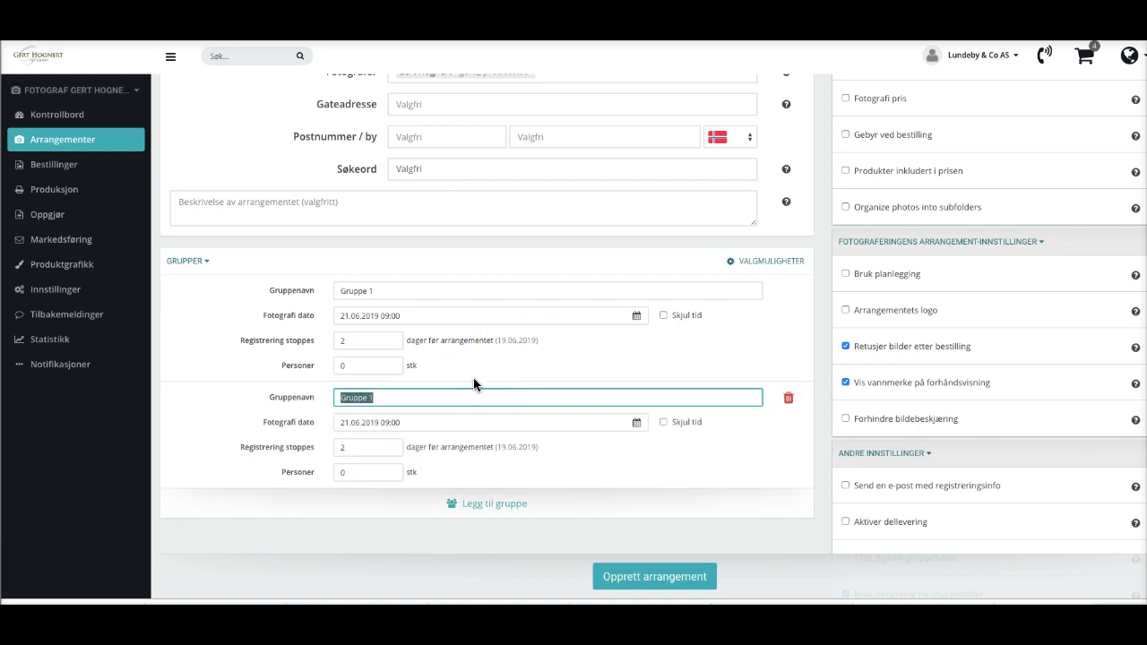
{"action": "key", "text": "End"}
{"action": "key", "text": "BackSpace"}
{"action": "type", "text": "2"}
{"action": "left_click", "coordinate": [361, 423]}
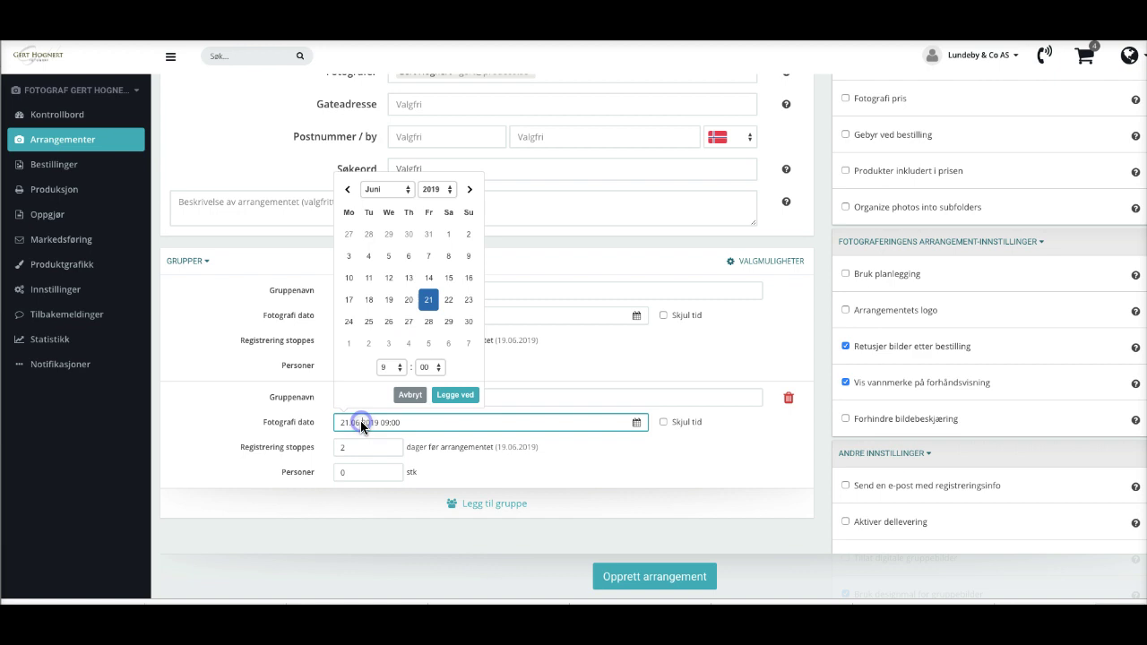
{"action": "left_click", "coordinate": [398, 367]}
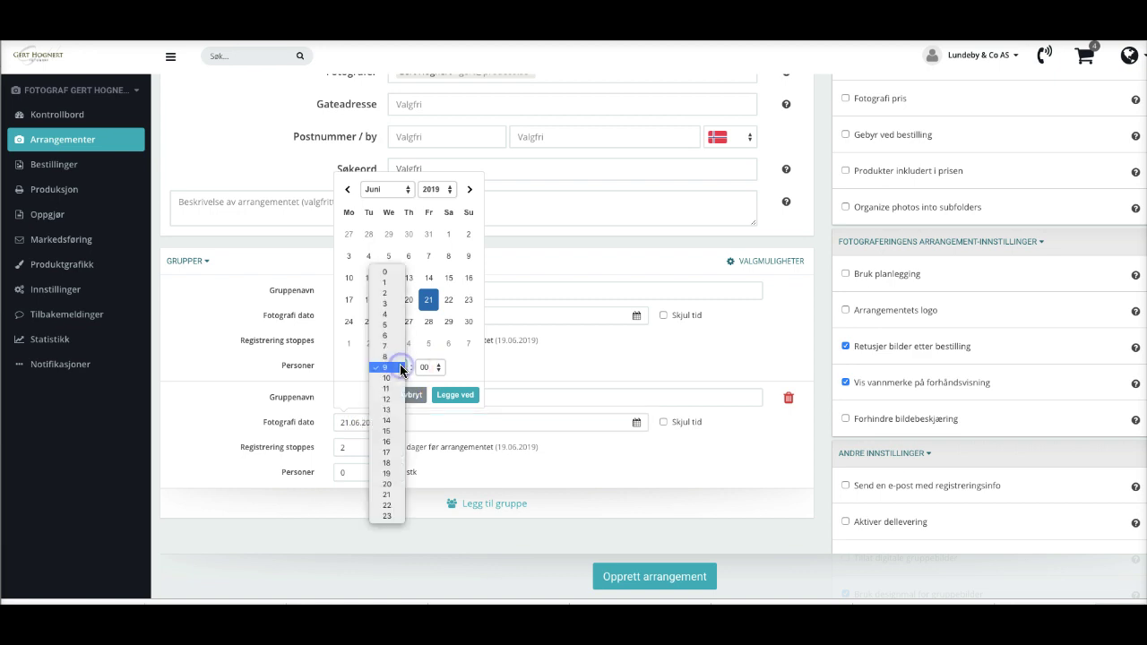
{"action": "left_click", "coordinate": [387, 388]}
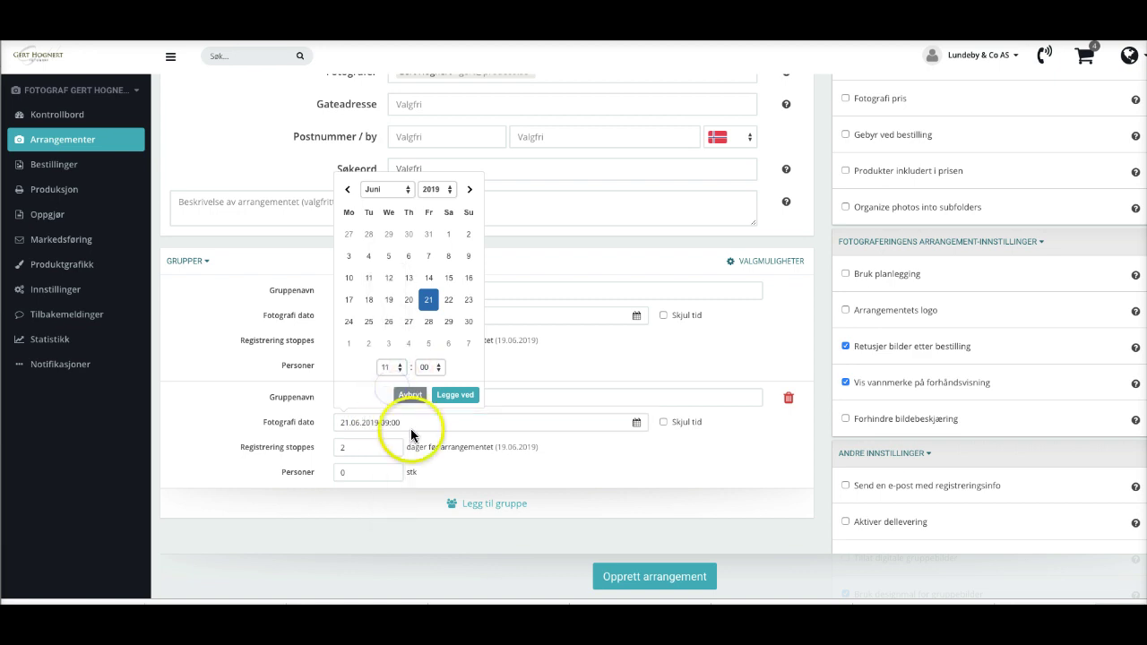
{"action": "left_click", "coordinate": [455, 396]}
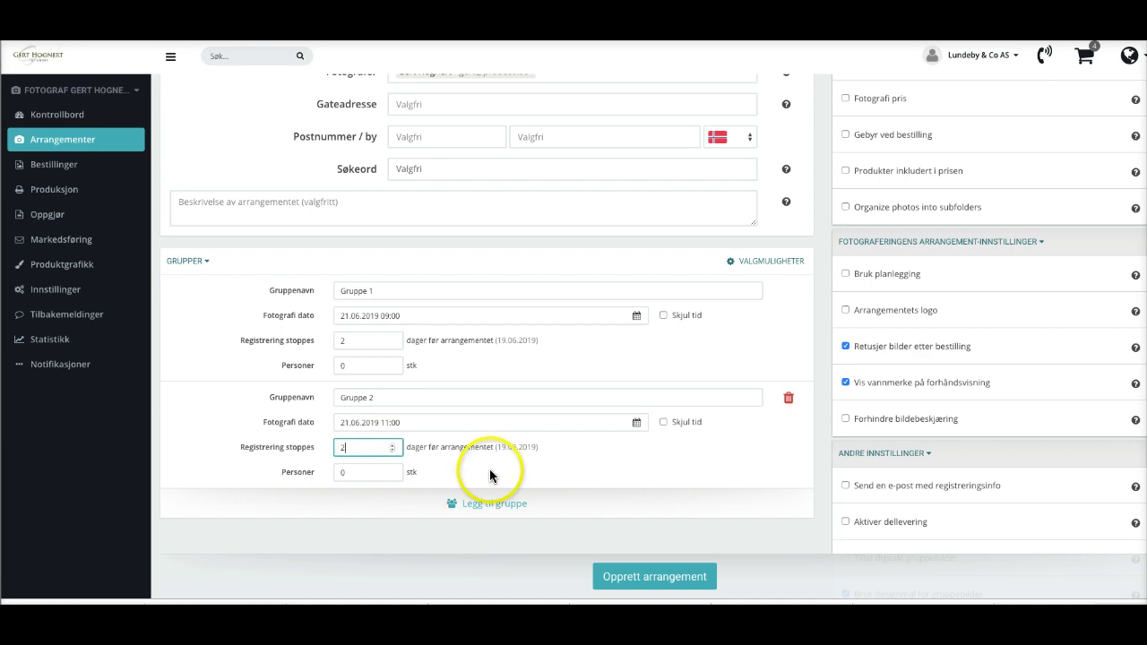
Rename the groups to 'Småtroll' and 'Stortroll'.
{"action": "scroll", "coordinate": [490, 469], "scroll_direction": "down", "scroll_amount": 1}
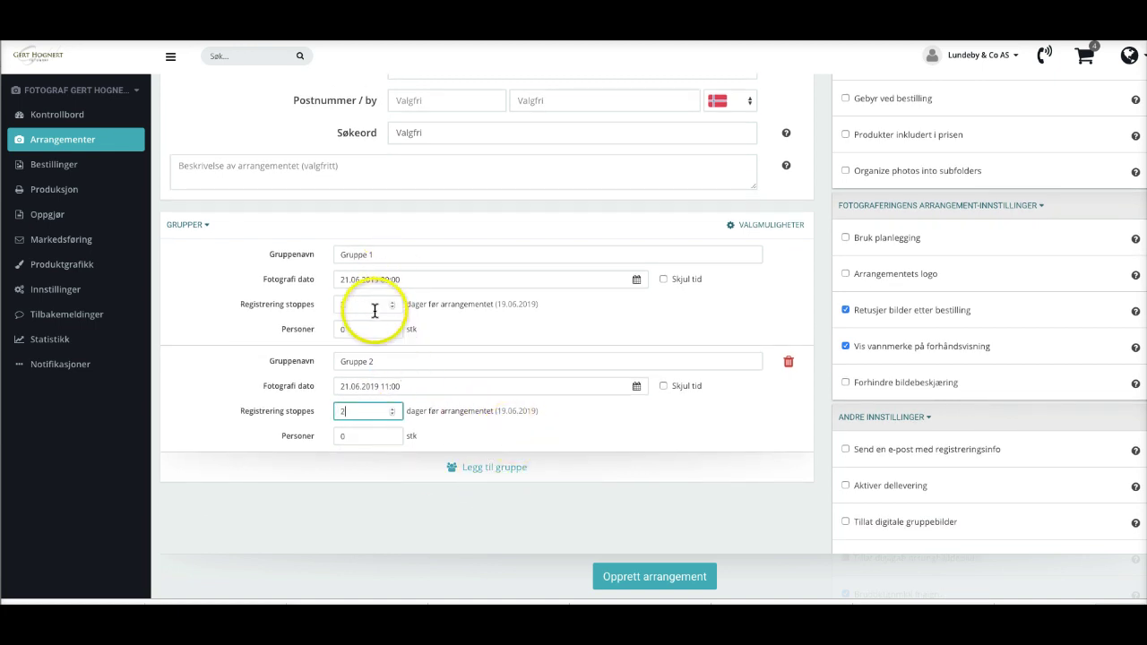
{"action": "left_click_drag", "start_coordinate": [384, 255], "coordinate": [338, 255]}
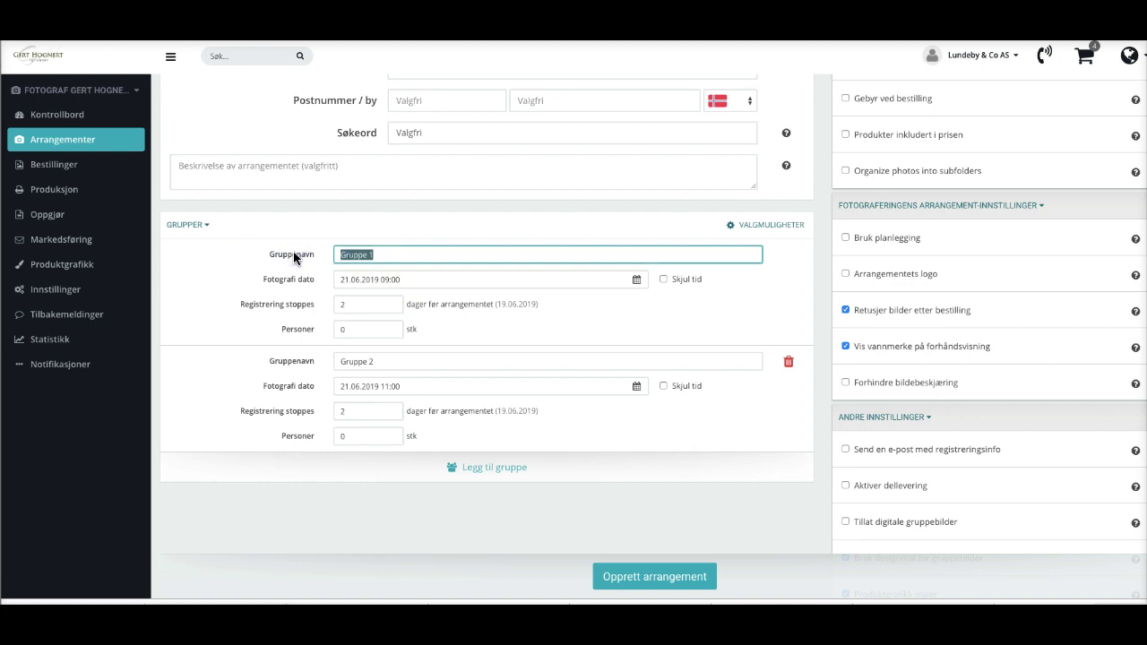
{"action": "type", "text": "Småtroll"}
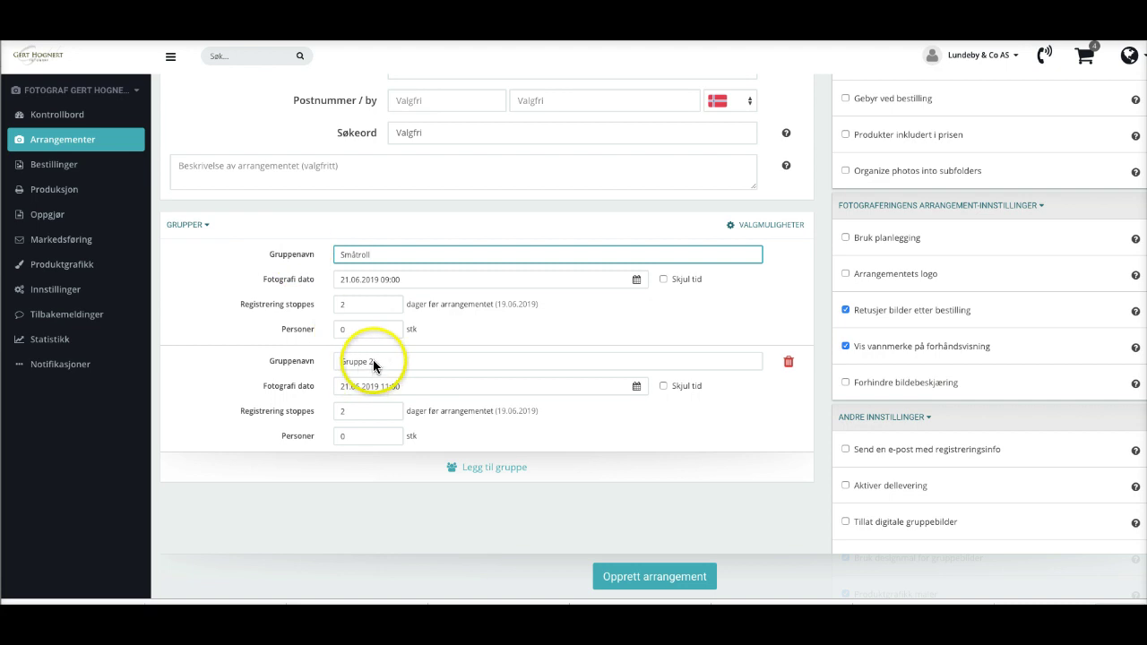
{"action": "left_click_drag", "start_coordinate": [373, 359], "coordinate": [332, 361]}
{"action": "type", "text": "St"}
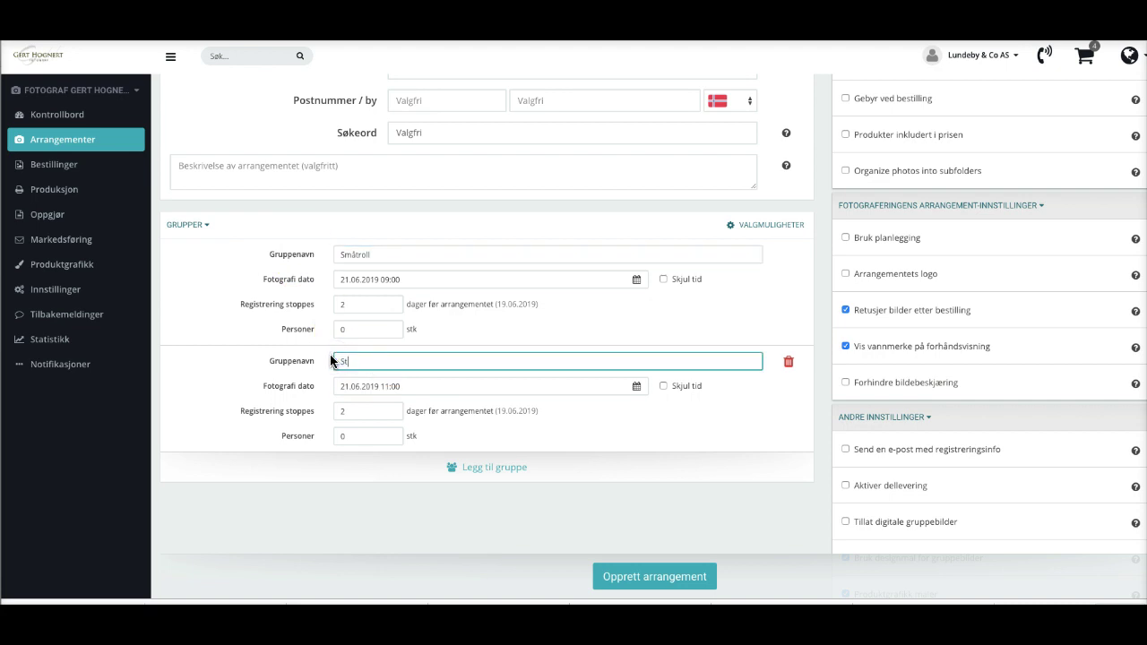
{"action": "type", "text": "ortroll"}
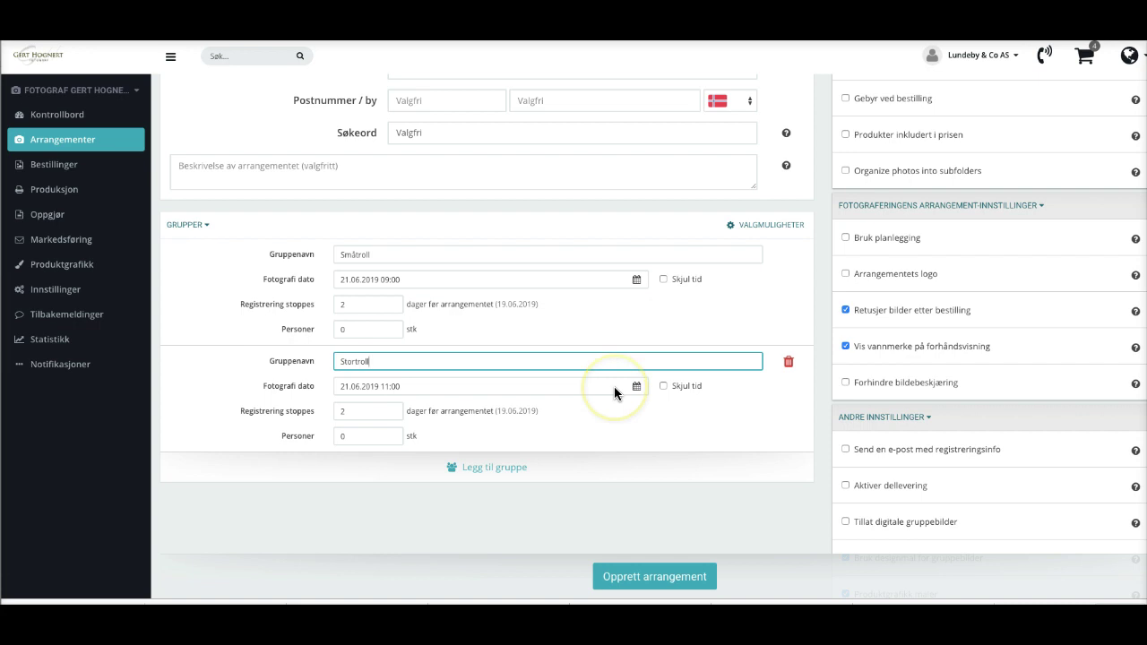
{"action": "scroll", "coordinate": [614, 393], "scroll_direction": "up", "scroll_amount": 1}
{"action": "scroll", "coordinate": [614, 387], "scroll_direction": "up", "scroll_amount": 2}
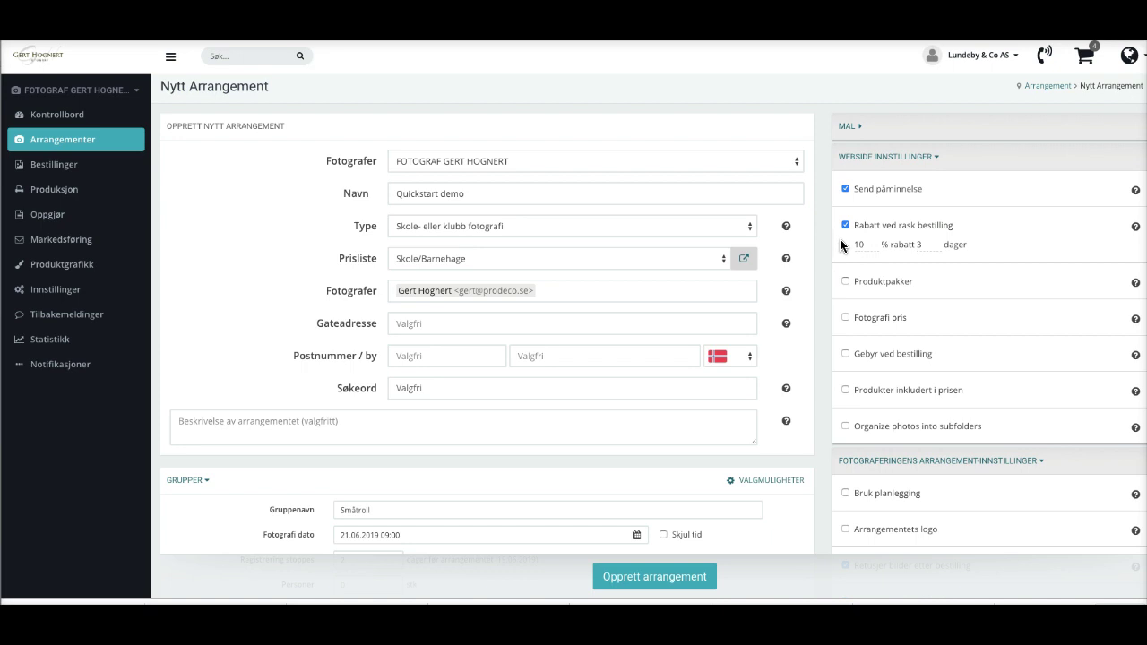
{"action": "left_click", "coordinate": [859, 126]}
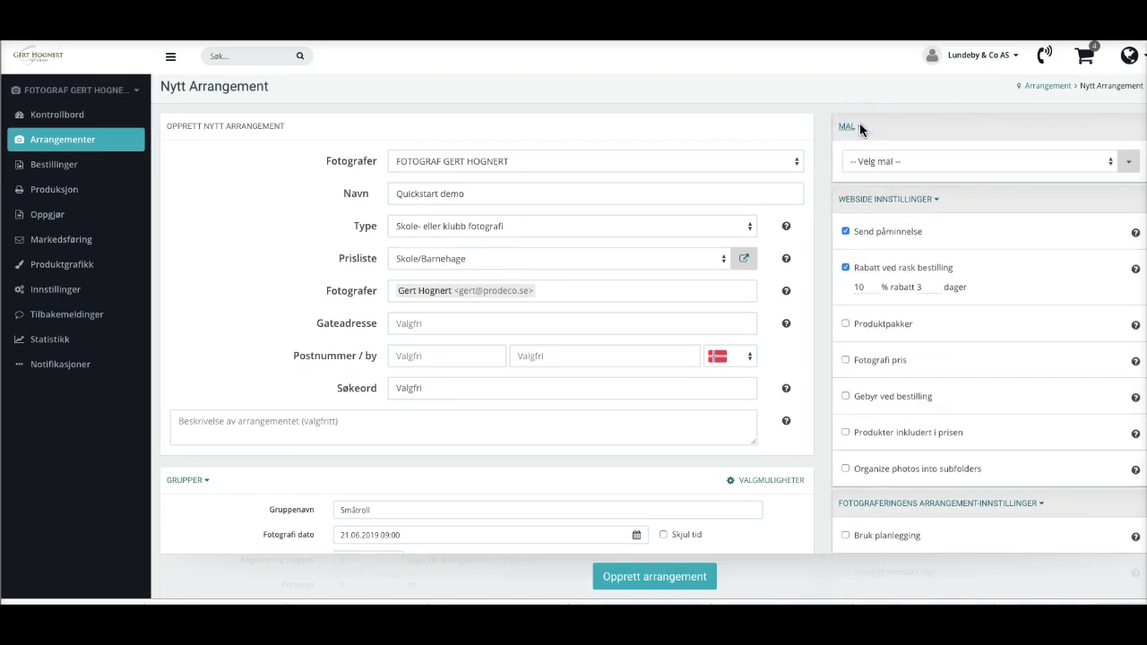
{"action": "left_click", "coordinate": [962, 163]}
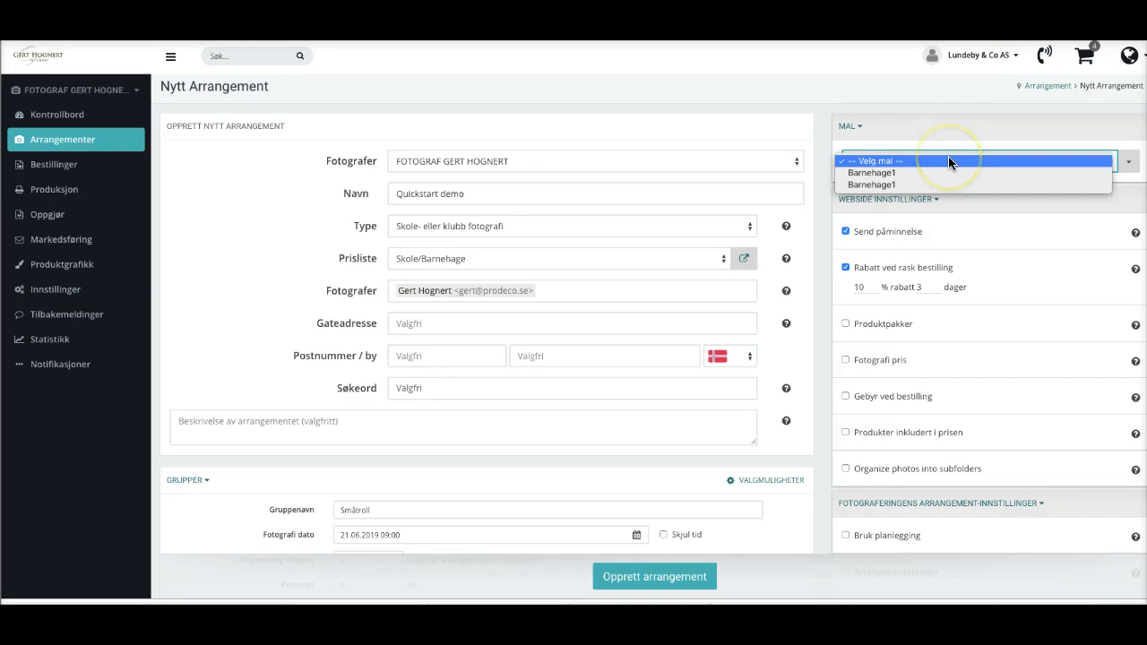
{"action": "left_click", "coordinate": [943, 131]}
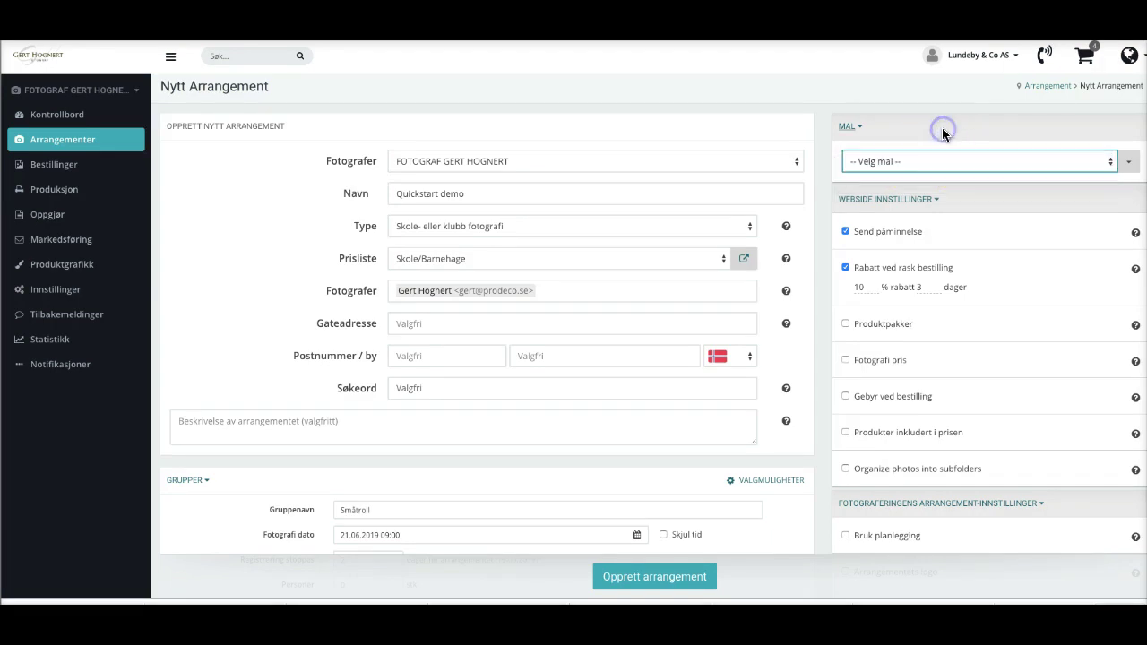
{"action": "left_click", "coordinate": [848, 128]}
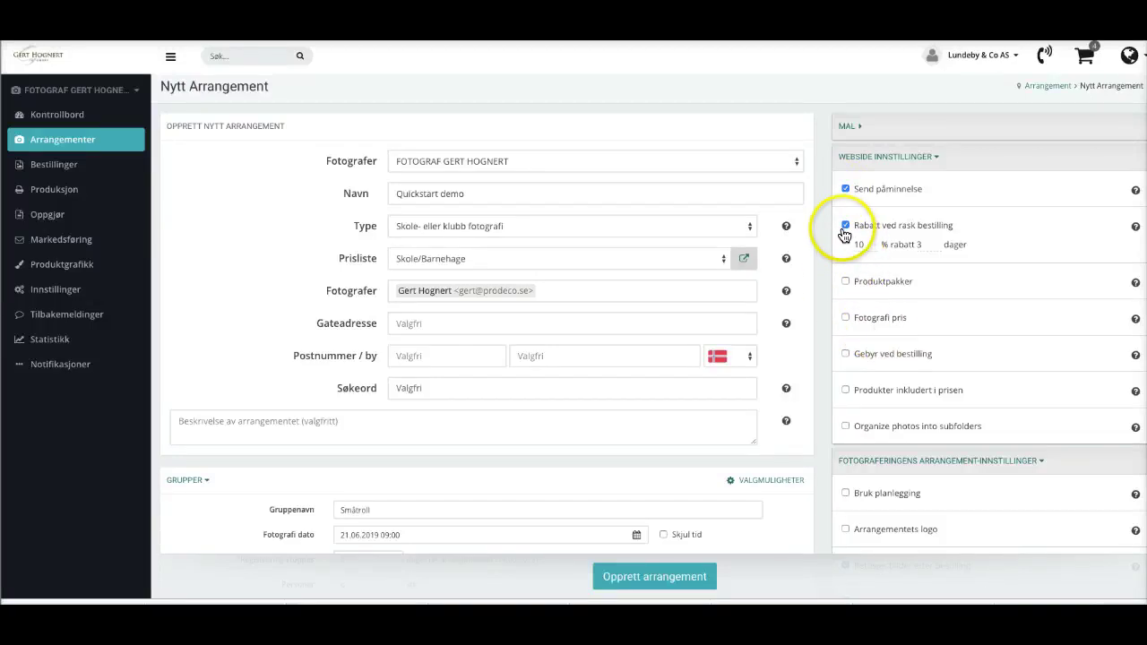
Review the quick-order discount days and 10 percent values, then enable Produktpakker.
{"action": "left_click", "coordinate": [913, 236]}
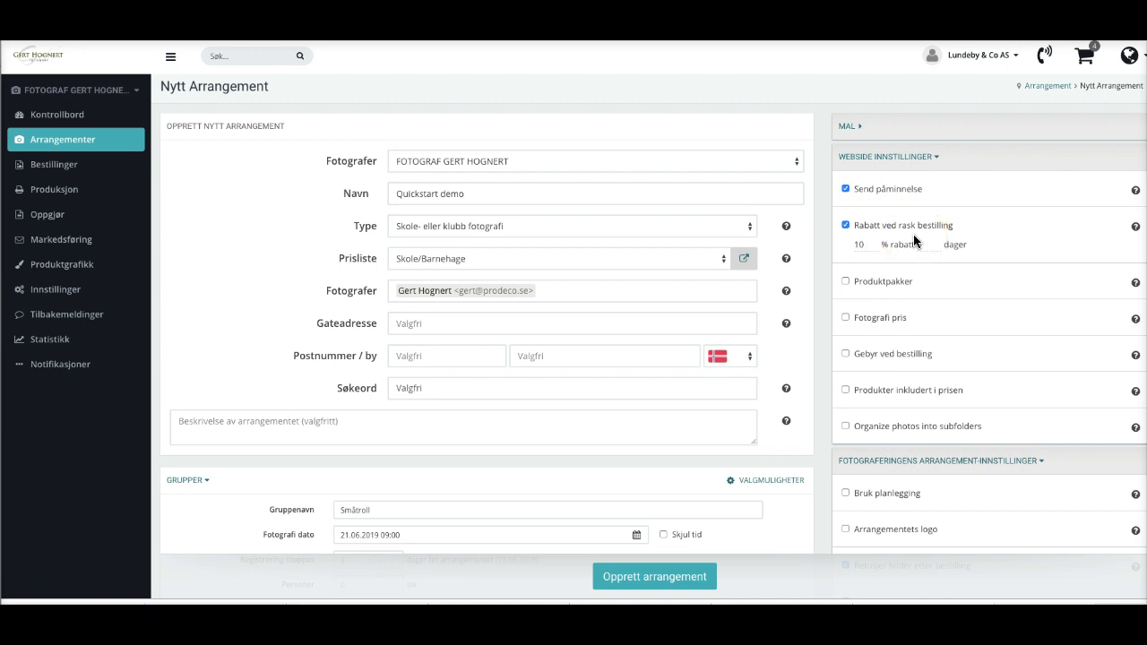
{"action": "left_click", "coordinate": [895, 249]}
{"action": "left_click", "coordinate": [923, 251]}
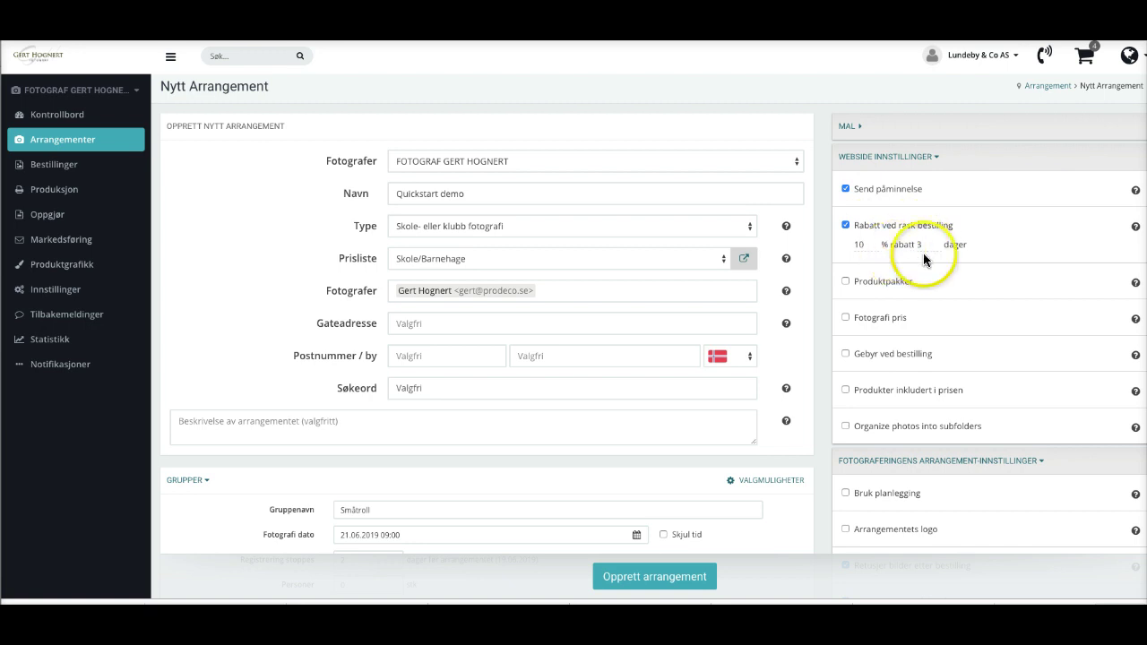
{"action": "left_click", "coordinate": [857, 248]}
{"action": "left_click", "coordinate": [847, 282]}
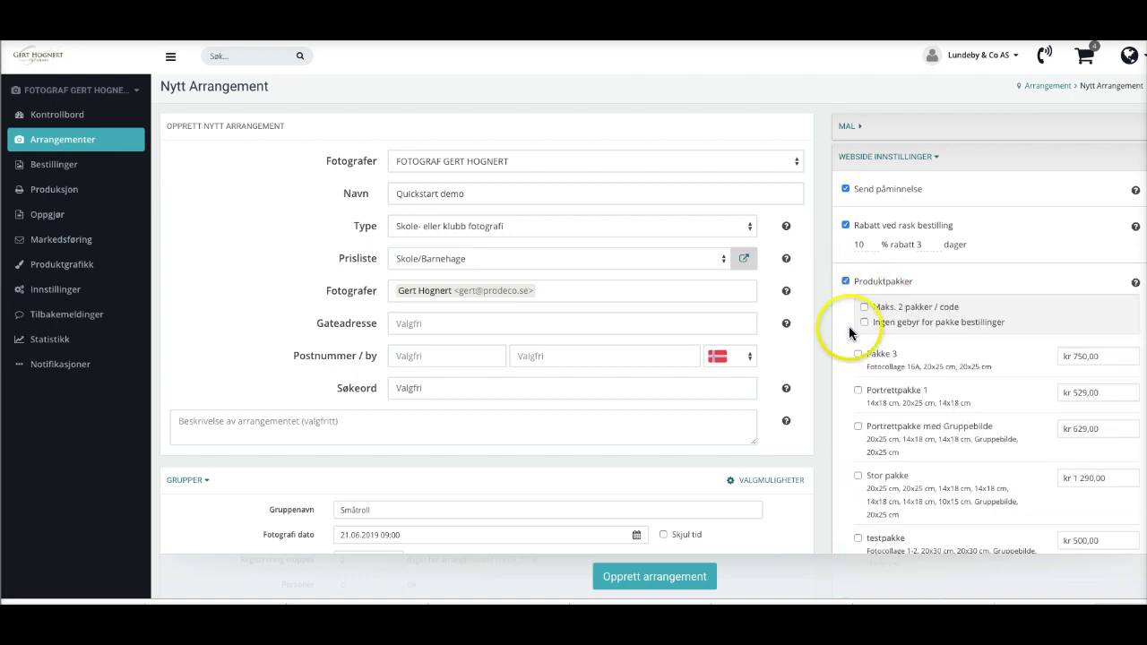
Tick Portrettpakke 1, Portrettpakke med Gruppebilde and Stor pakke in the package list.
{"action": "left_click", "coordinate": [858, 391]}
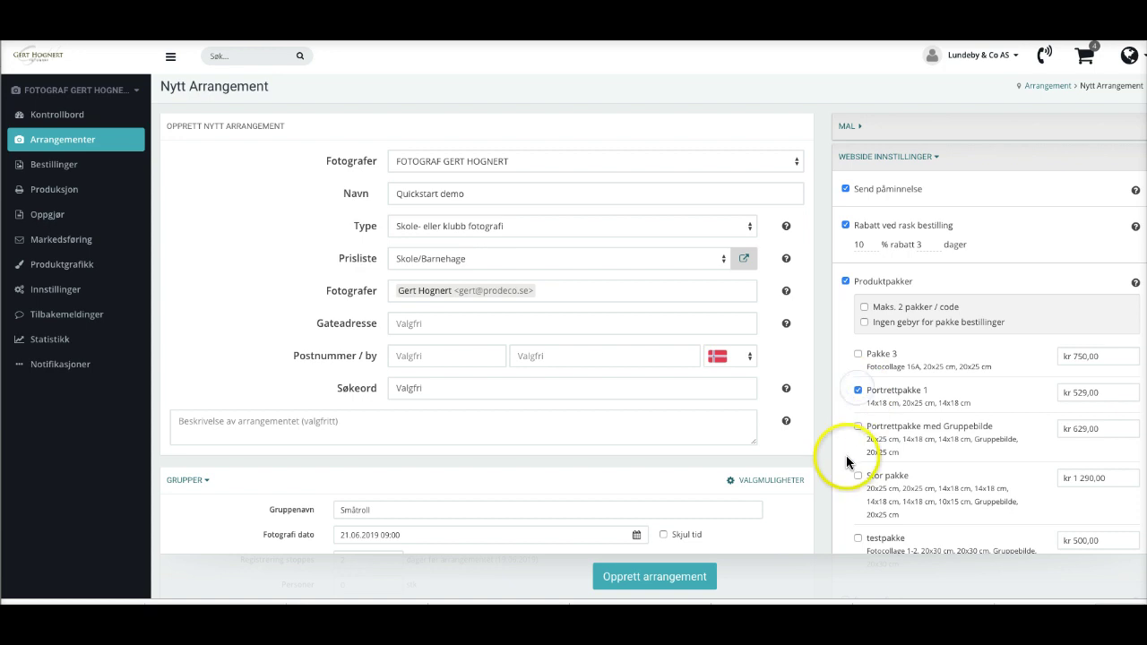
{"action": "scroll", "coordinate": [847, 455], "scroll_direction": "down", "scroll_amount": 3}
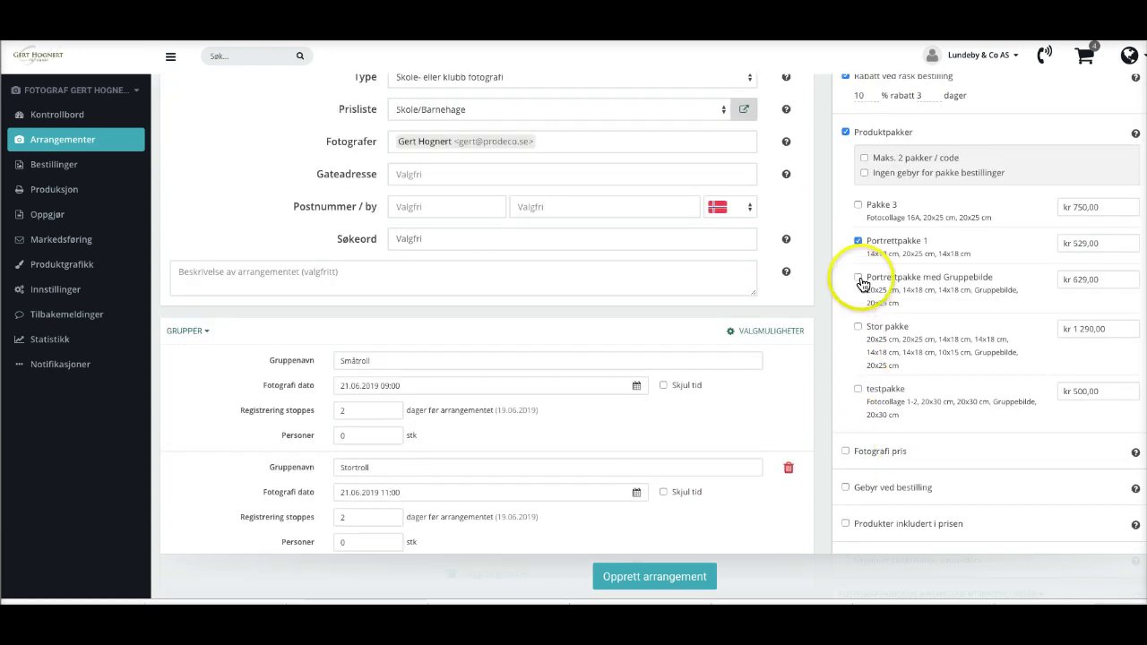
{"action": "left_click", "coordinate": [859, 280]}
{"action": "left_click", "coordinate": [858, 326]}
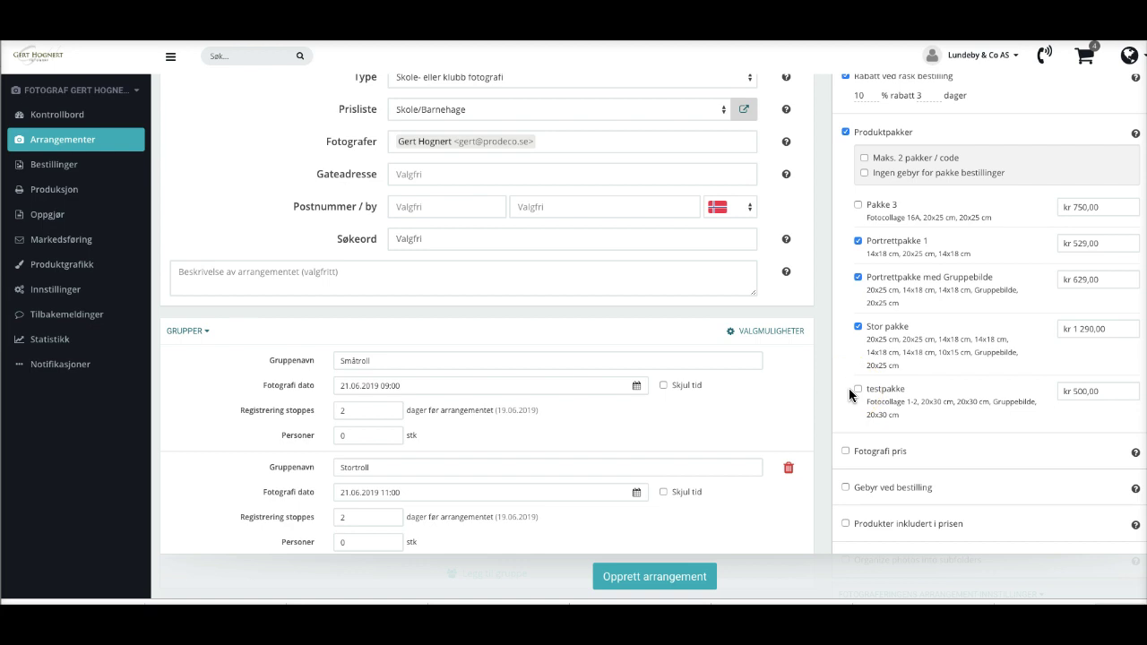
{"action": "left_click_drag", "start_coordinate": [849, 394], "coordinate": [848, 460]}
{"action": "scroll", "coordinate": [844, 464], "scroll_direction": "down", "scroll_amount": 3}
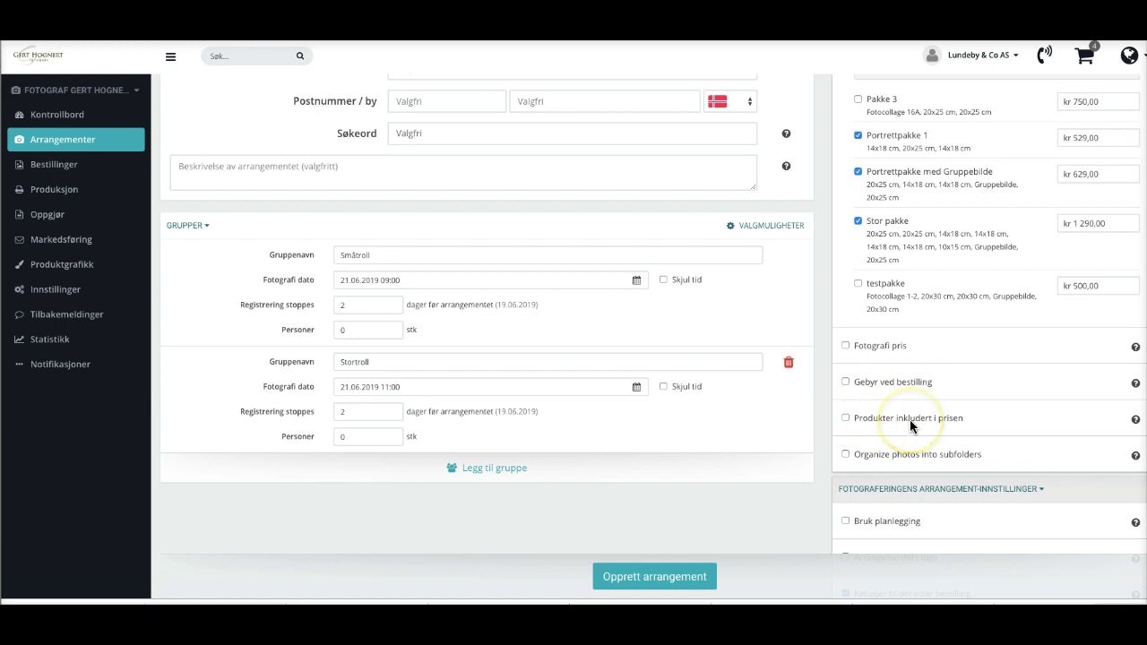
{"action": "scroll", "coordinate": [910, 419], "scroll_direction": "down", "scroll_amount": 3}
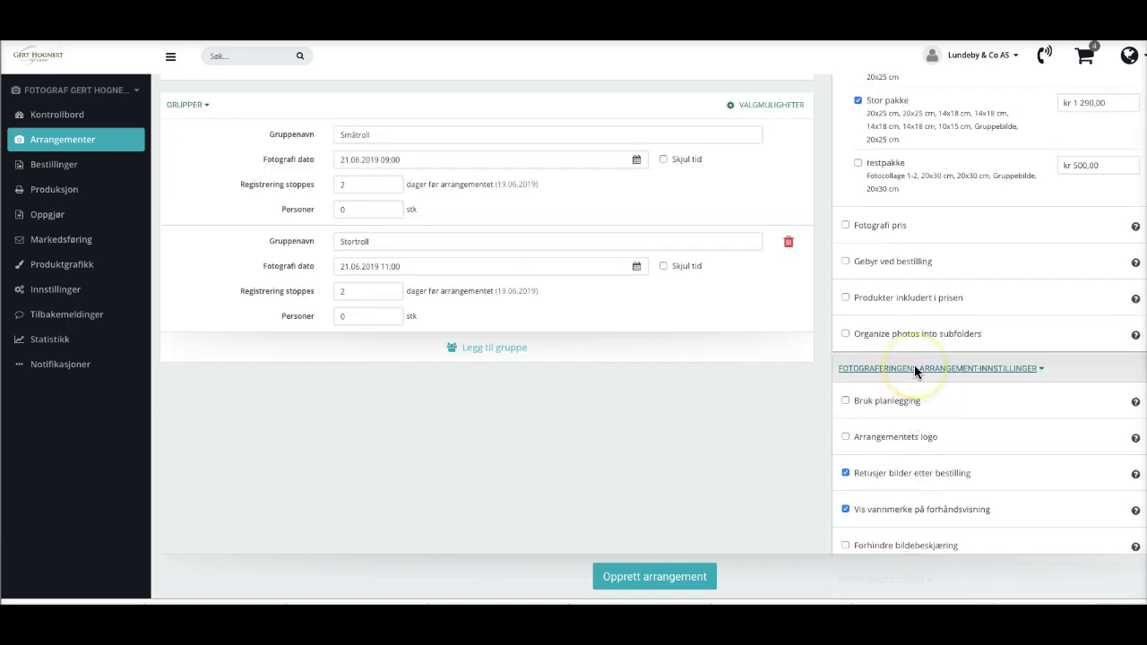
{"action": "scroll", "coordinate": [927, 402], "scroll_direction": "down", "scroll_amount": 2}
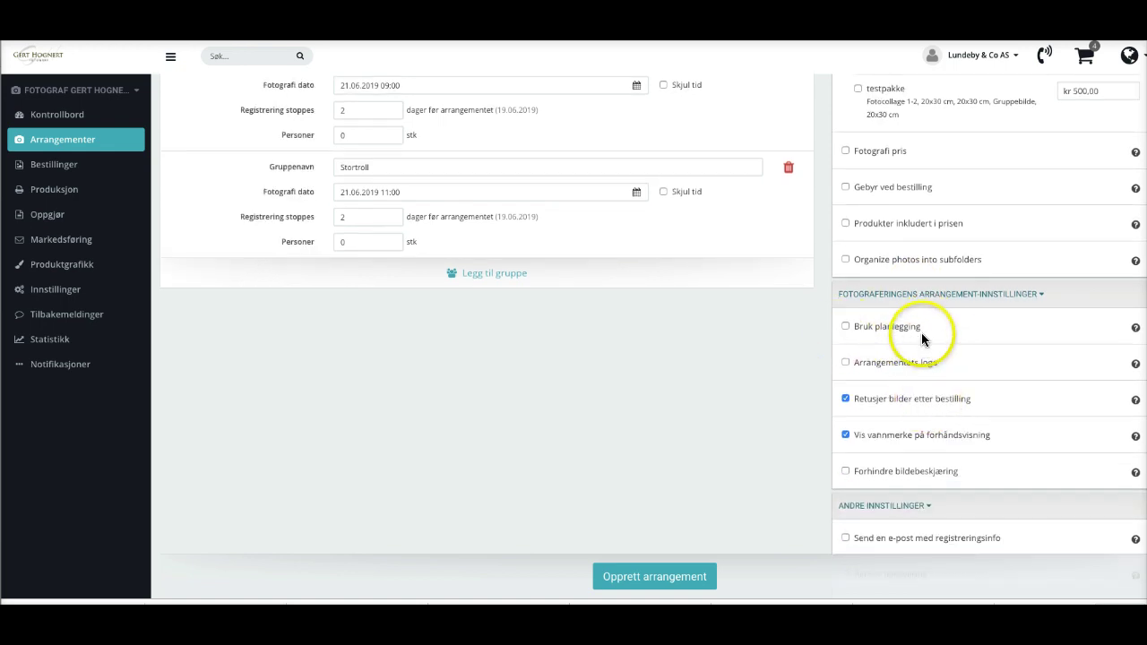
{"action": "left_click", "coordinate": [847, 327]}
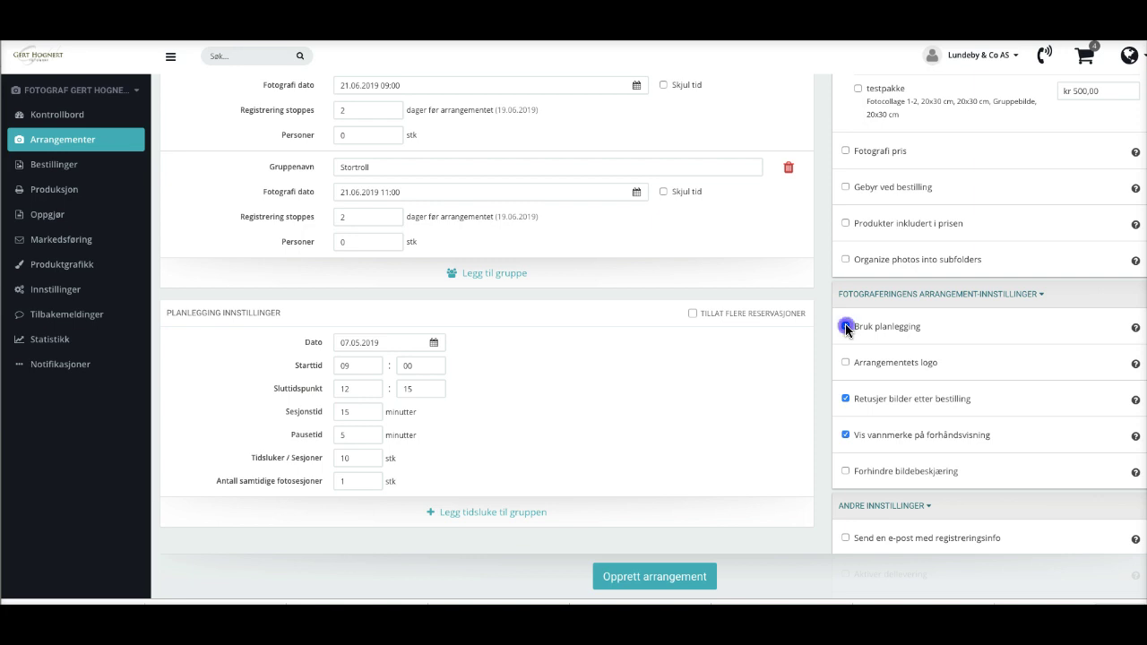
{"action": "left_click", "coordinate": [846, 327]}
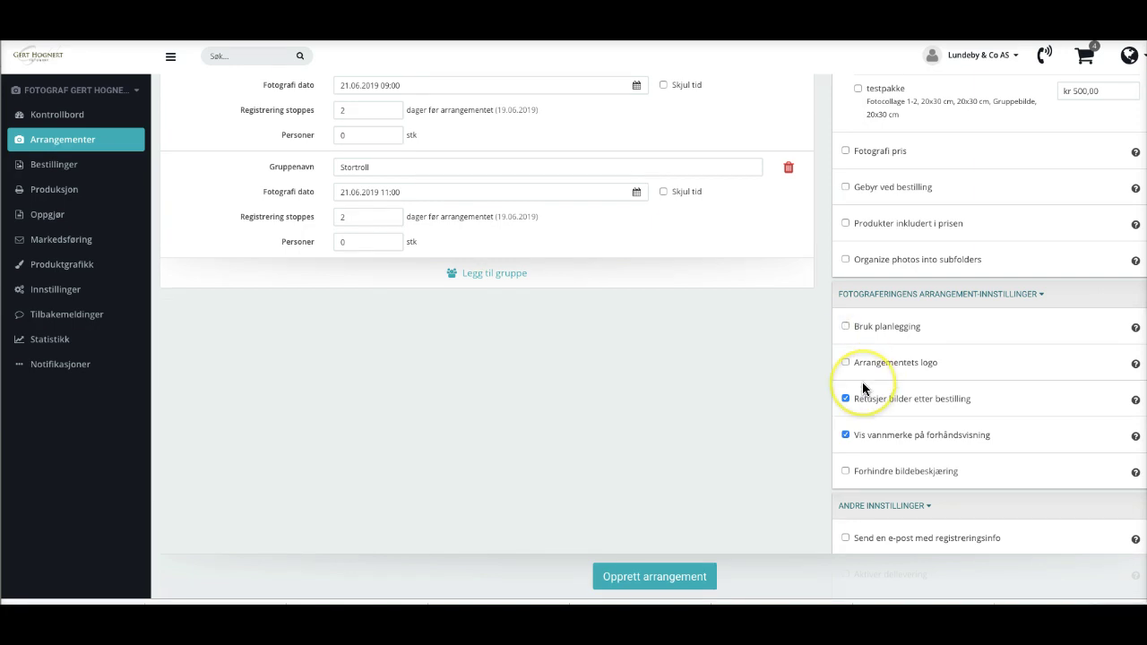
{"action": "scroll", "coordinate": [862, 388], "scroll_direction": "down", "scroll_amount": 1}
{"action": "left_click", "coordinate": [847, 316]}
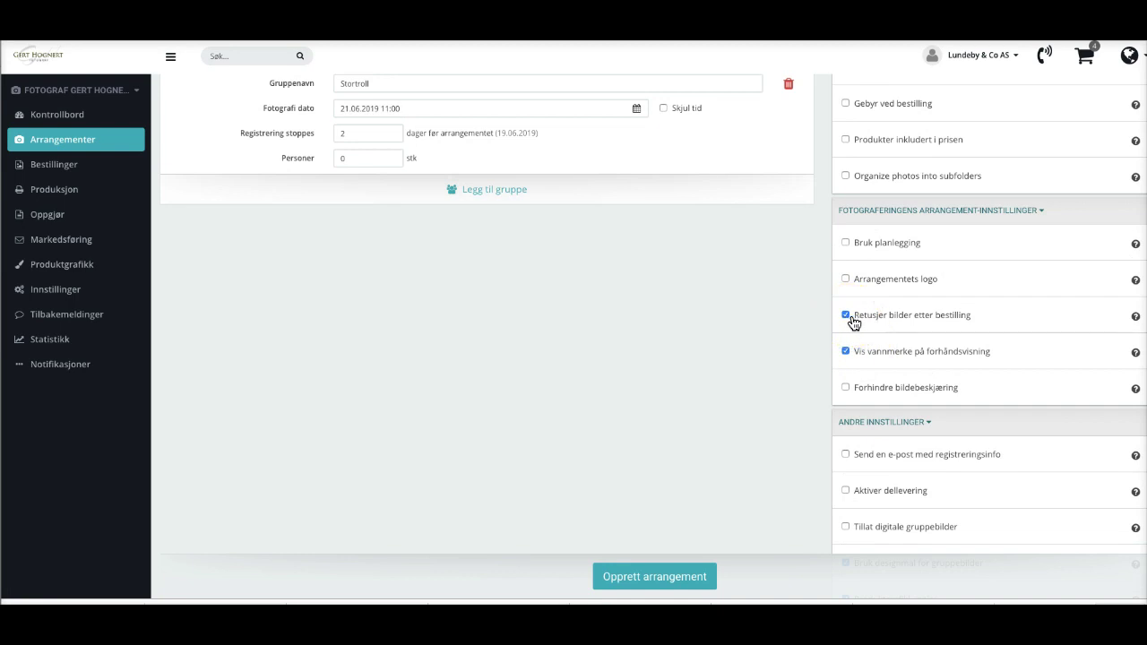
{"action": "left_click", "coordinate": [998, 330]}
{"action": "scroll", "coordinate": [988, 360], "scroll_direction": "down", "scroll_amount": 3}
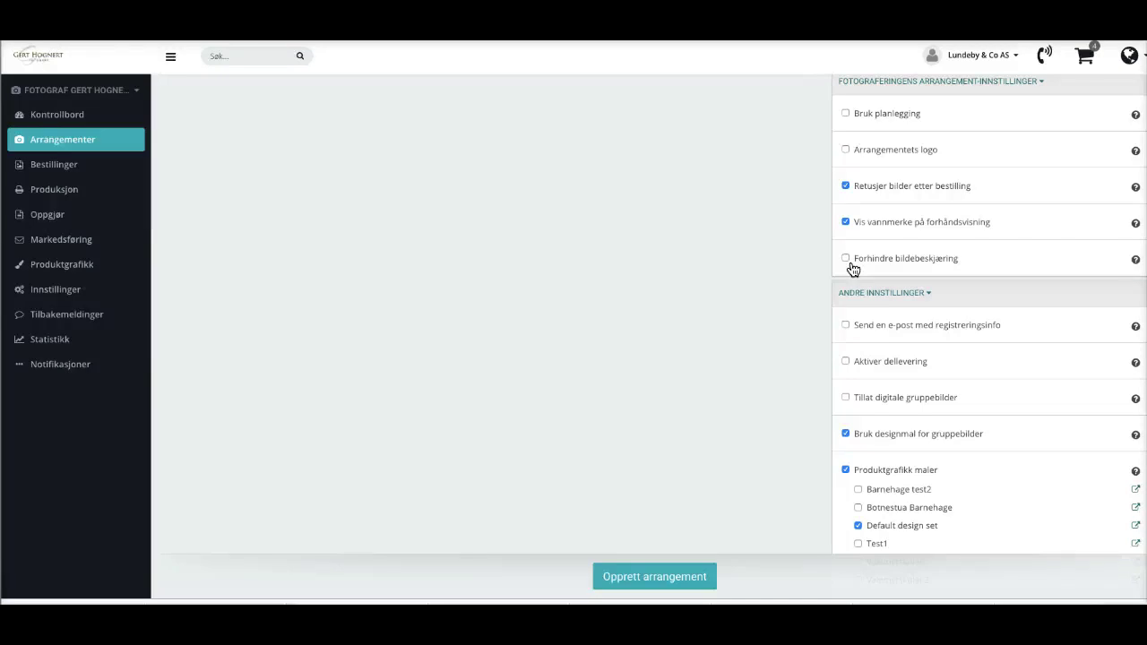
Enable Forhindre bildebeskjæring so customers cannot crop the event's photos.
{"action": "left_click", "coordinate": [845, 258]}
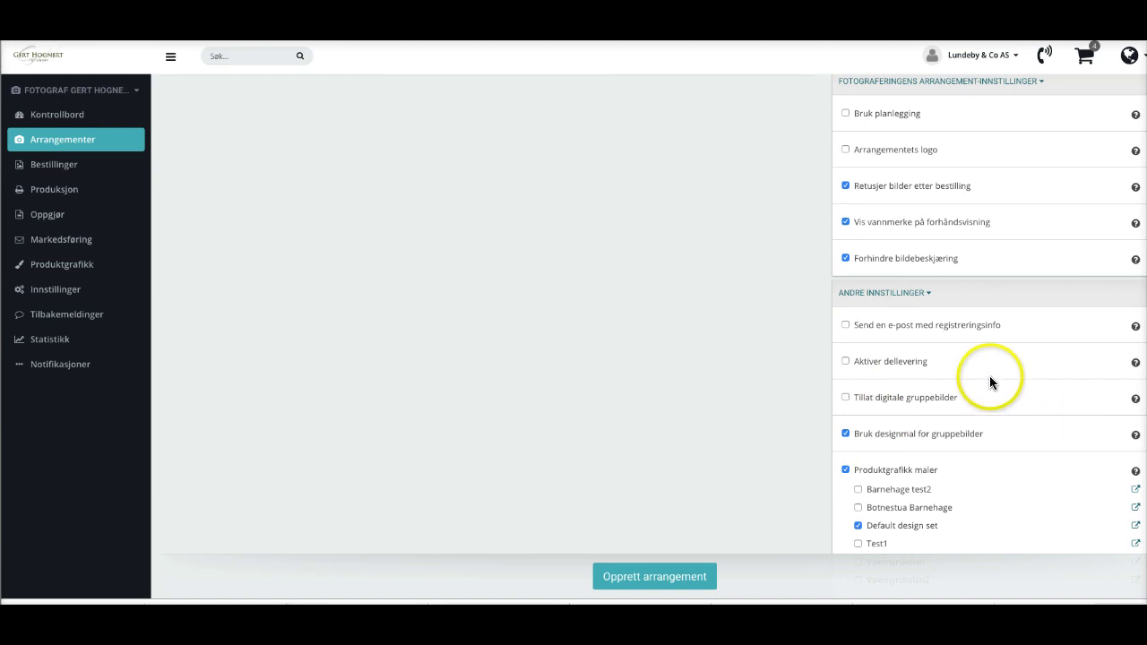
{"action": "scroll", "coordinate": [896, 368], "scroll_direction": "down", "scroll_amount": 1}
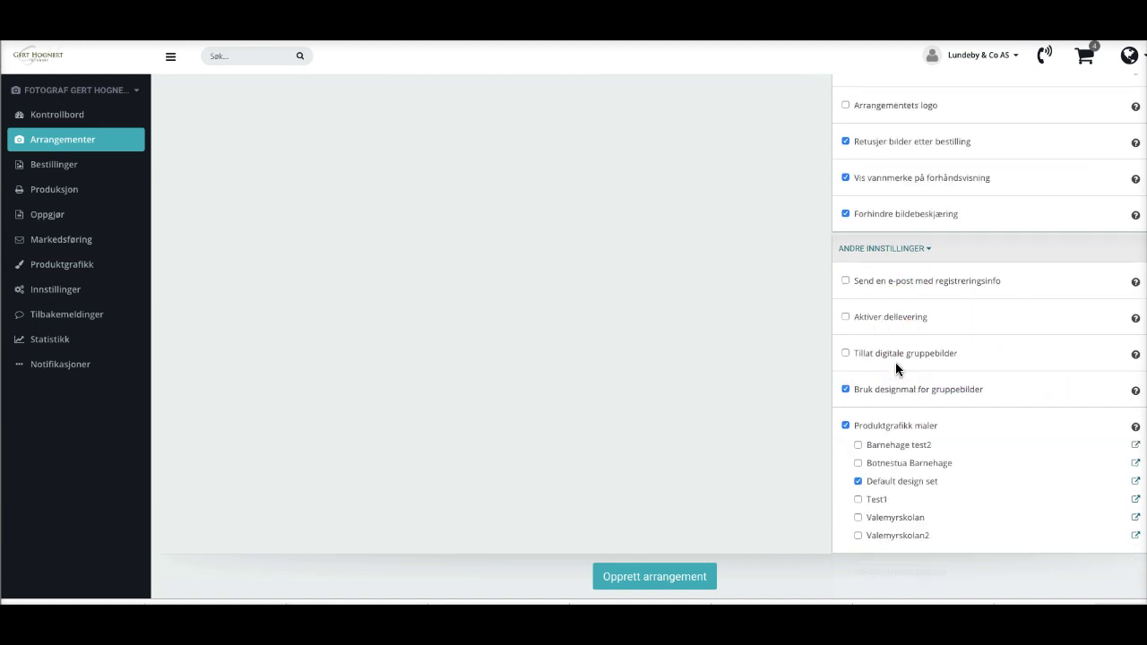
{"action": "scroll", "coordinate": [895, 367], "scroll_direction": "down", "scroll_amount": 3}
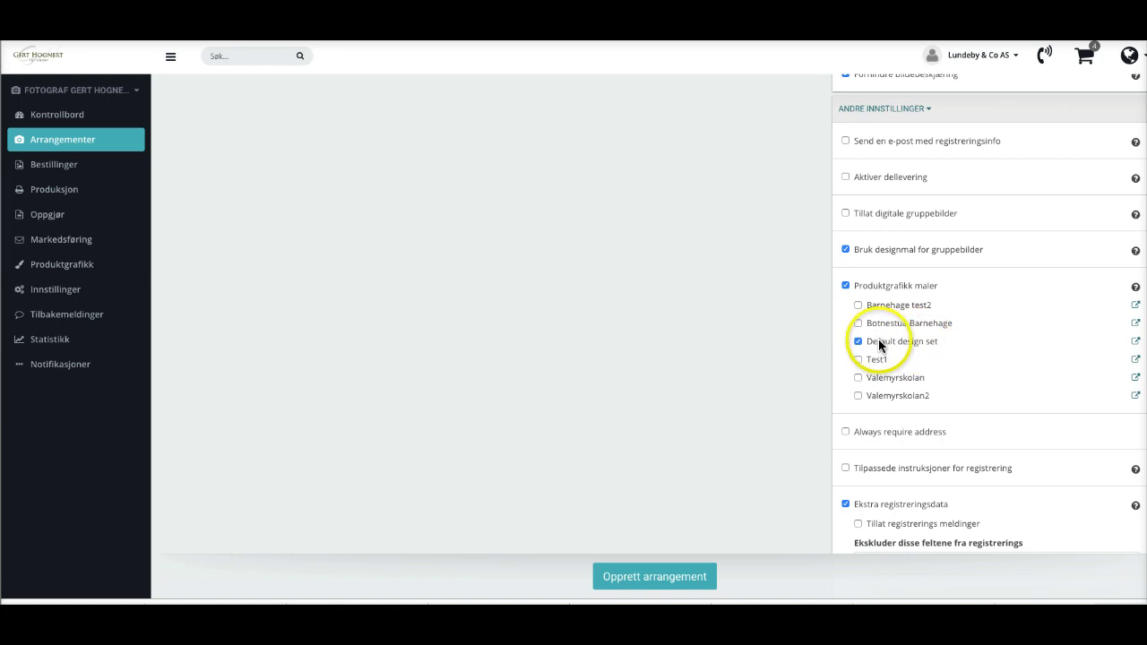
{"action": "scroll", "coordinate": [924, 346], "scroll_direction": "down", "scroll_amount": 3}
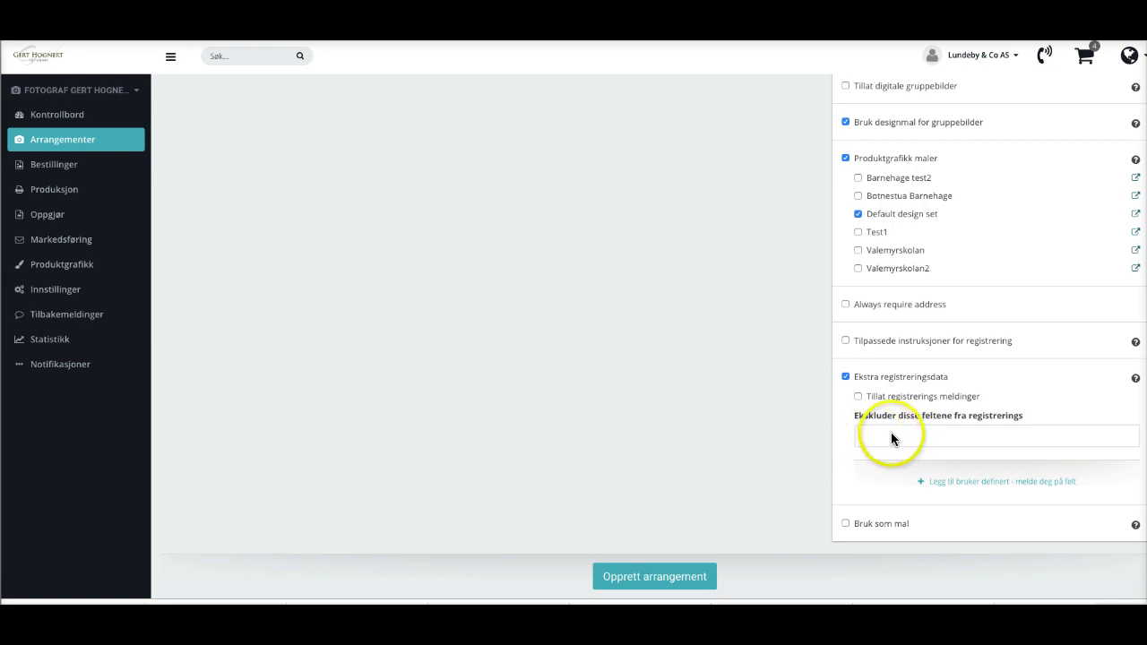
Exclude Vennebilde from the Ekstra registreringsdata fields.
{"action": "left_click", "coordinate": [892, 435]}
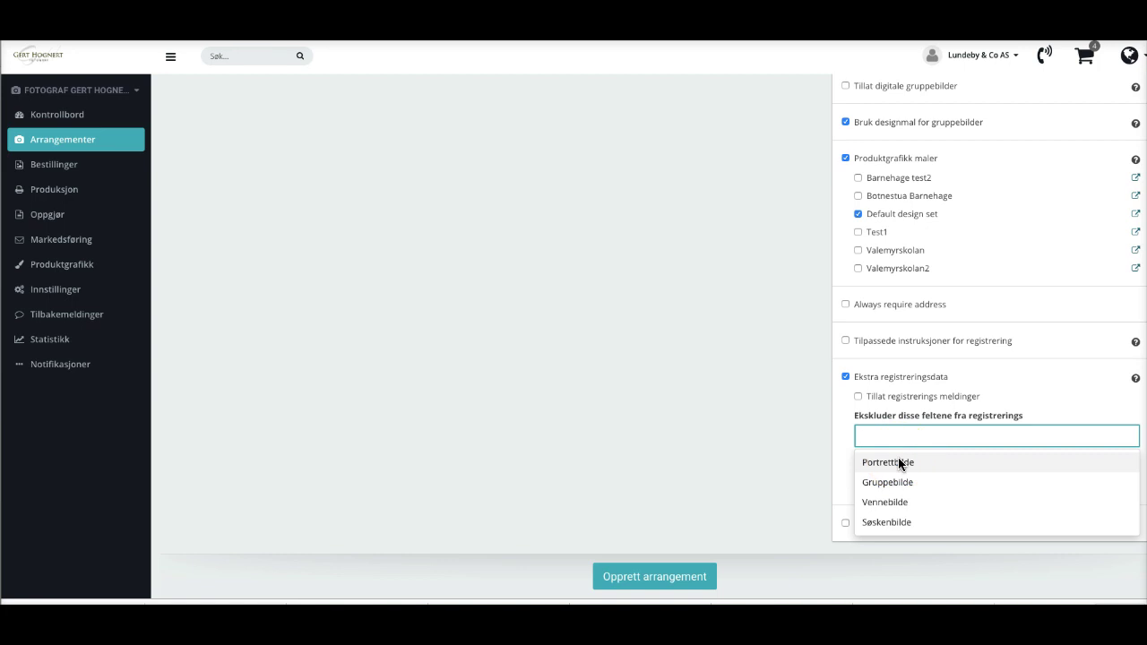
{"action": "left_click", "coordinate": [896, 503]}
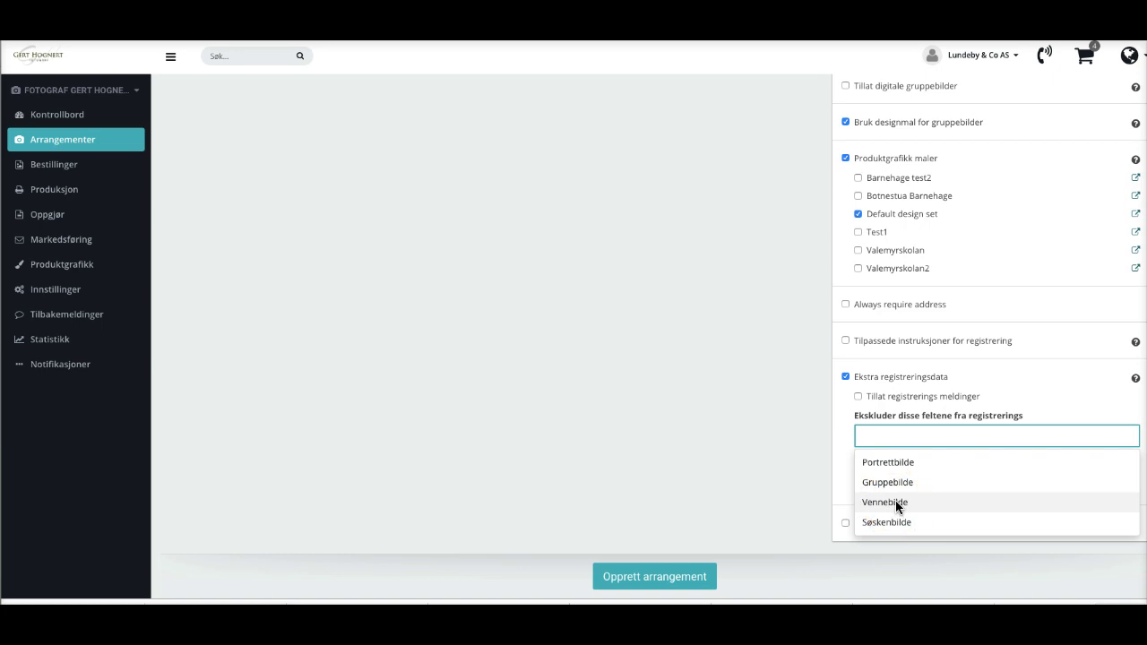
{"action": "left_click", "coordinate": [896, 502]}
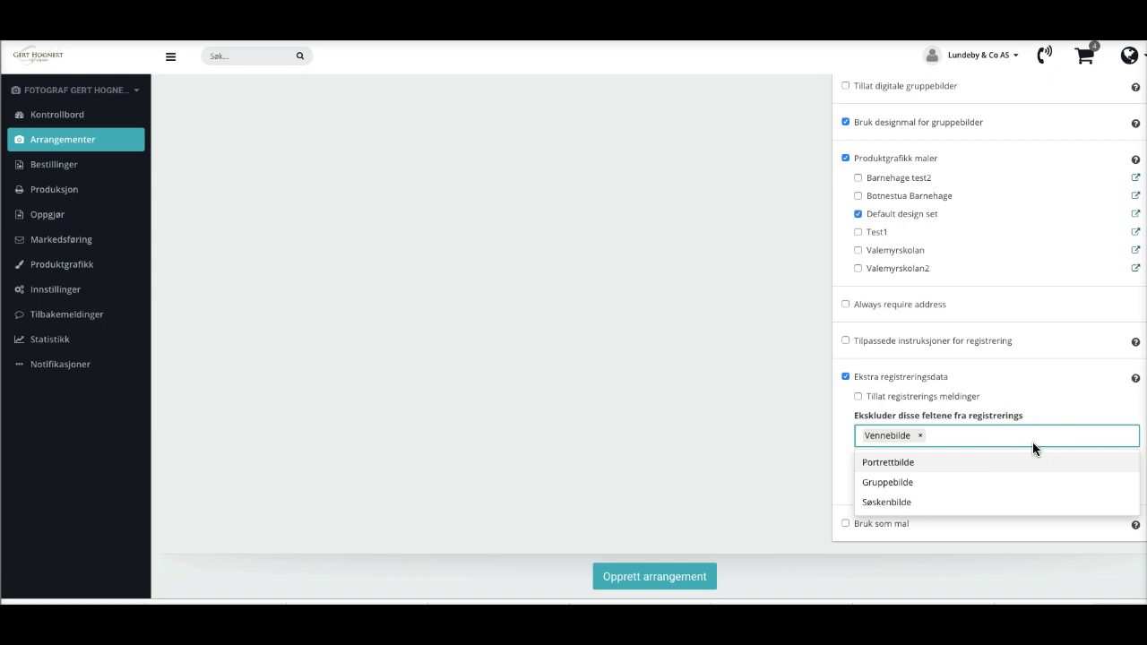
{"action": "left_click", "coordinate": [1012, 452]}
{"action": "left_click", "coordinate": [1060, 391]}
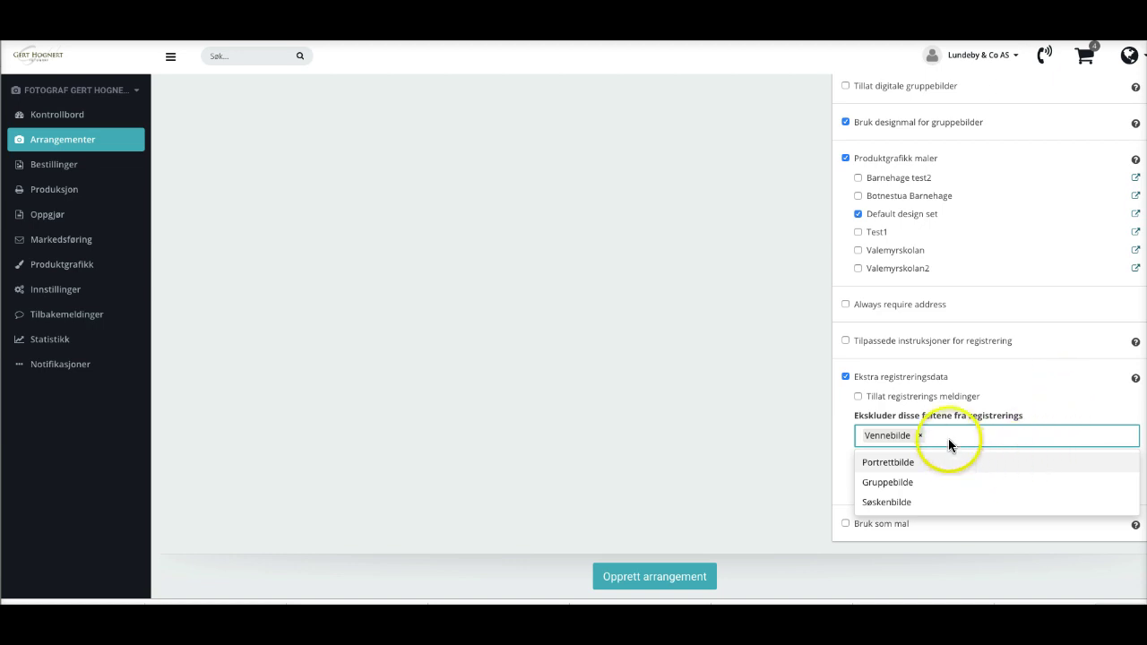
{"action": "left_click", "coordinate": [1050, 399]}
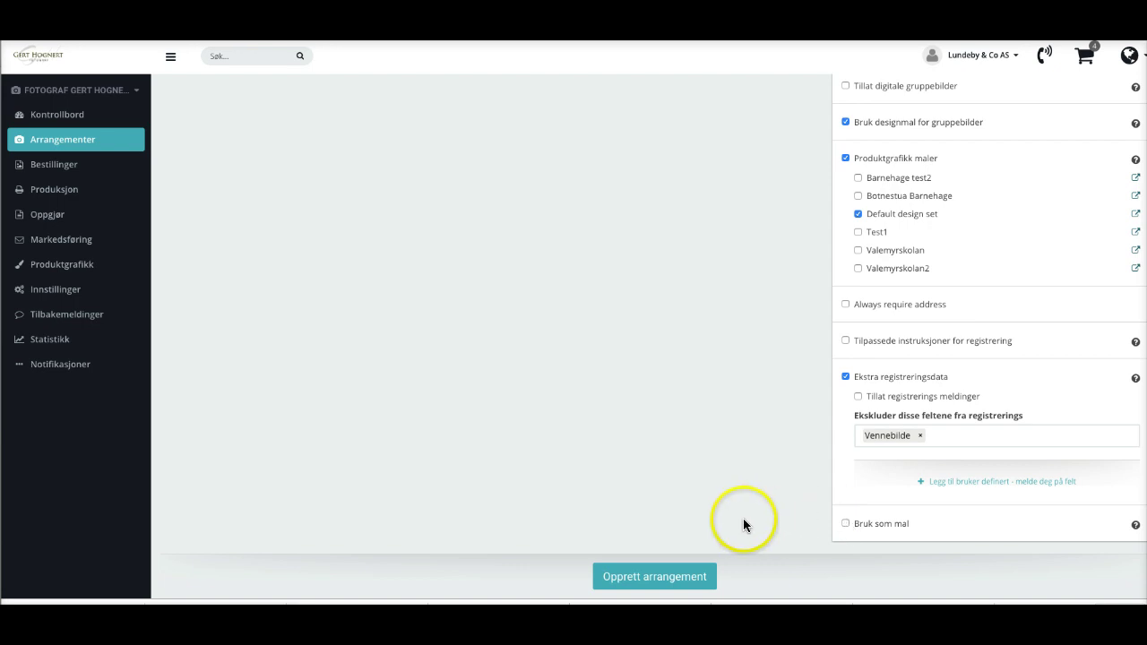
{"action": "scroll", "coordinate": [755, 534], "scroll_direction": "up", "scroll_amount": 2}
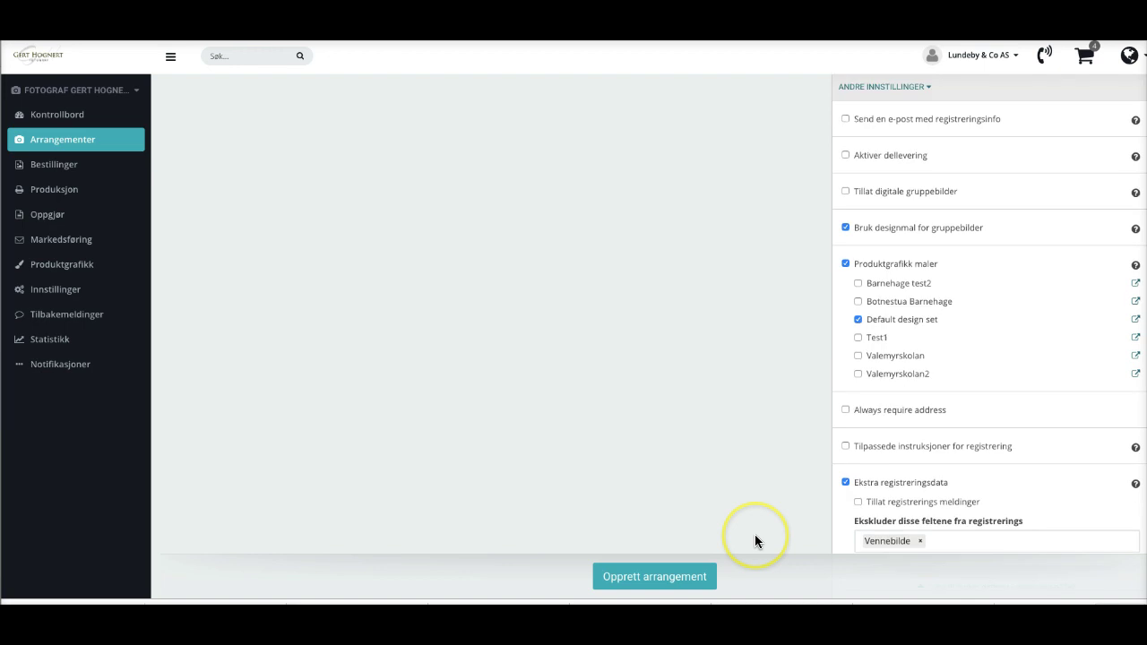
Create the event and view its Oppsett and Deltagere tabs.
{"action": "left_click", "coordinate": [651, 578]}
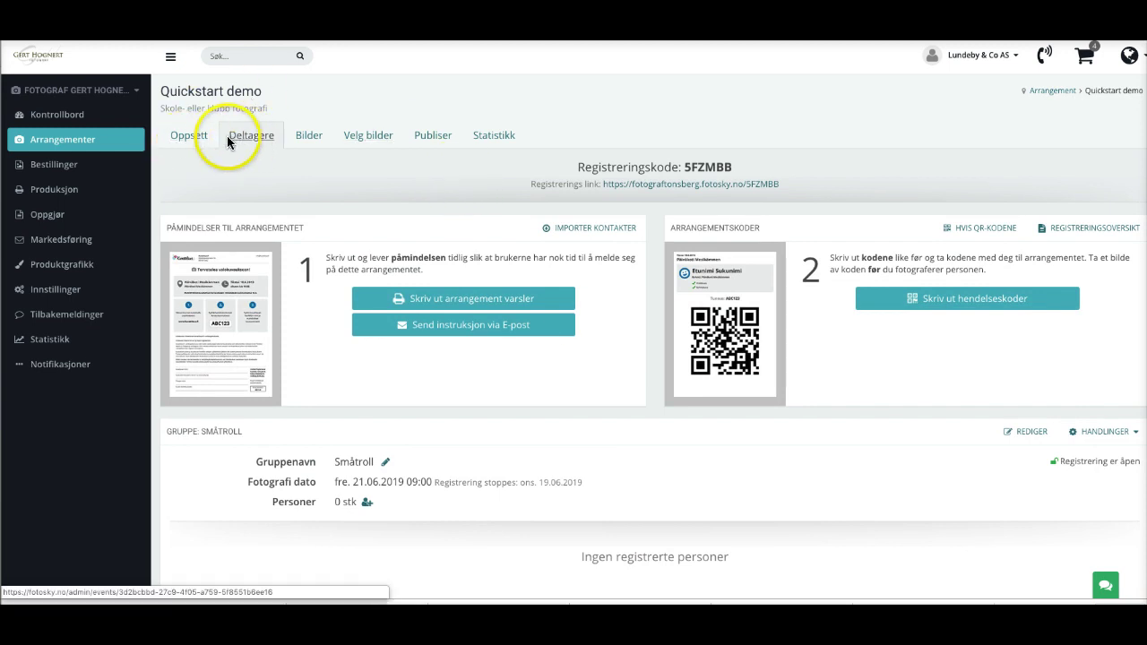
{"action": "left_click", "coordinate": [183, 134]}
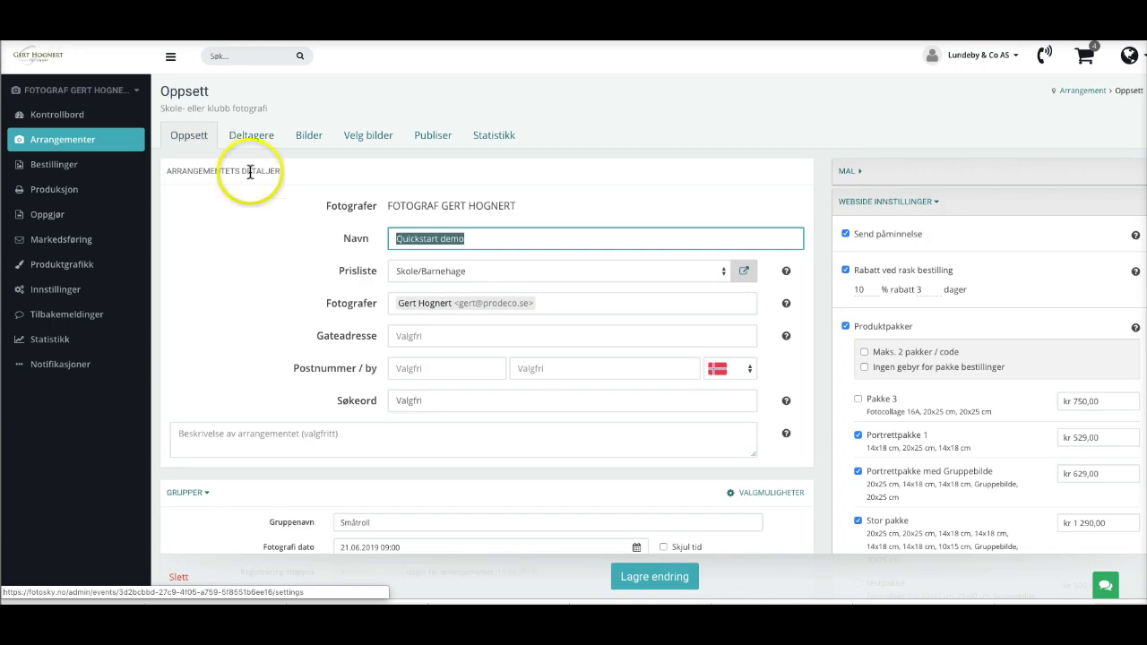
{"action": "left_click", "coordinate": [249, 135]}
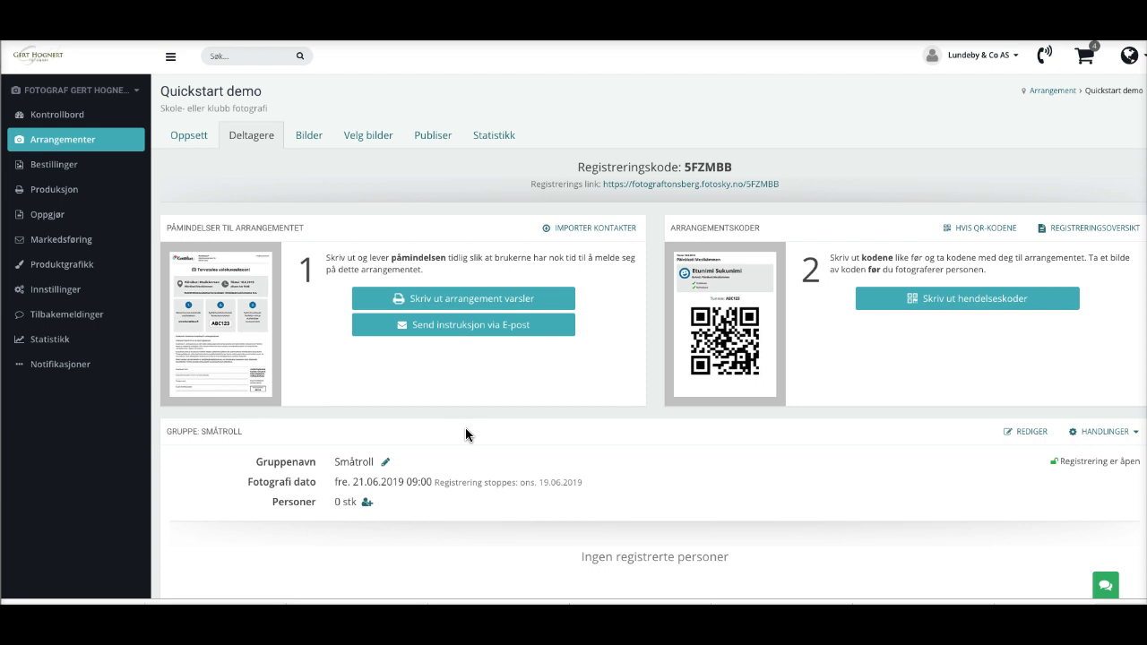
Review the Småtroll and Stortroll groups on the participants overview.
{"action": "scroll", "coordinate": [465, 430], "scroll_direction": "down", "scroll_amount": 1}
{"action": "scroll", "coordinate": [465, 430], "scroll_direction": "down", "scroll_amount": 2}
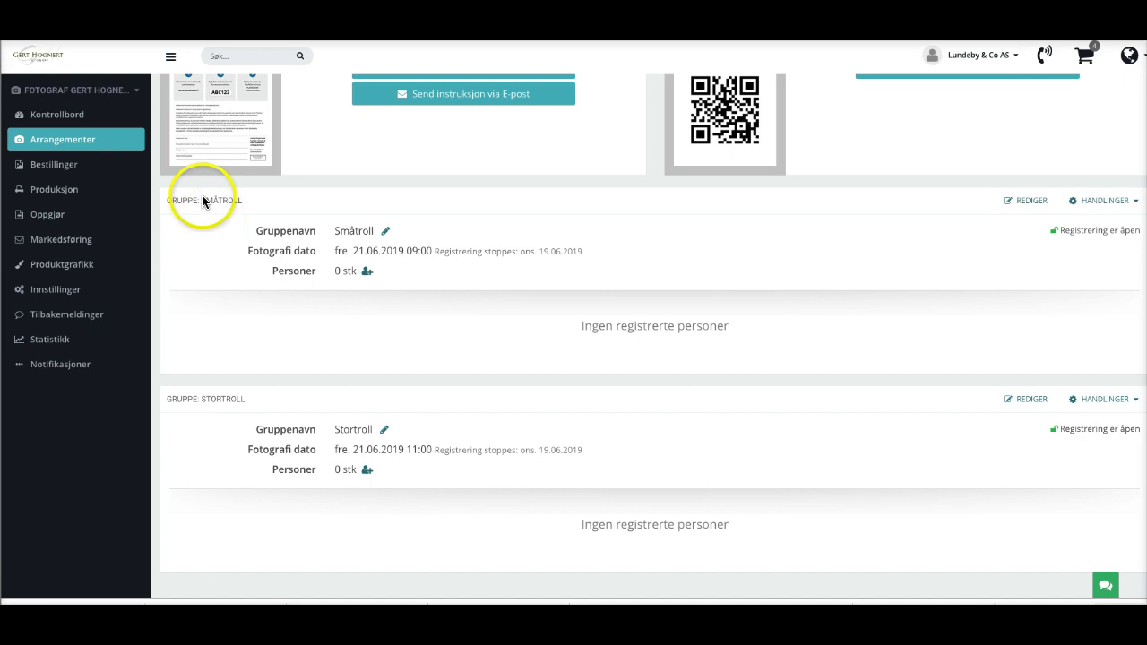
{"action": "left_click_drag", "start_coordinate": [205, 200], "coordinate": [236, 200]}
{"action": "left_click_drag", "start_coordinate": [216, 400], "coordinate": [343, 402]}
{"action": "left_click", "coordinate": [417, 395]}
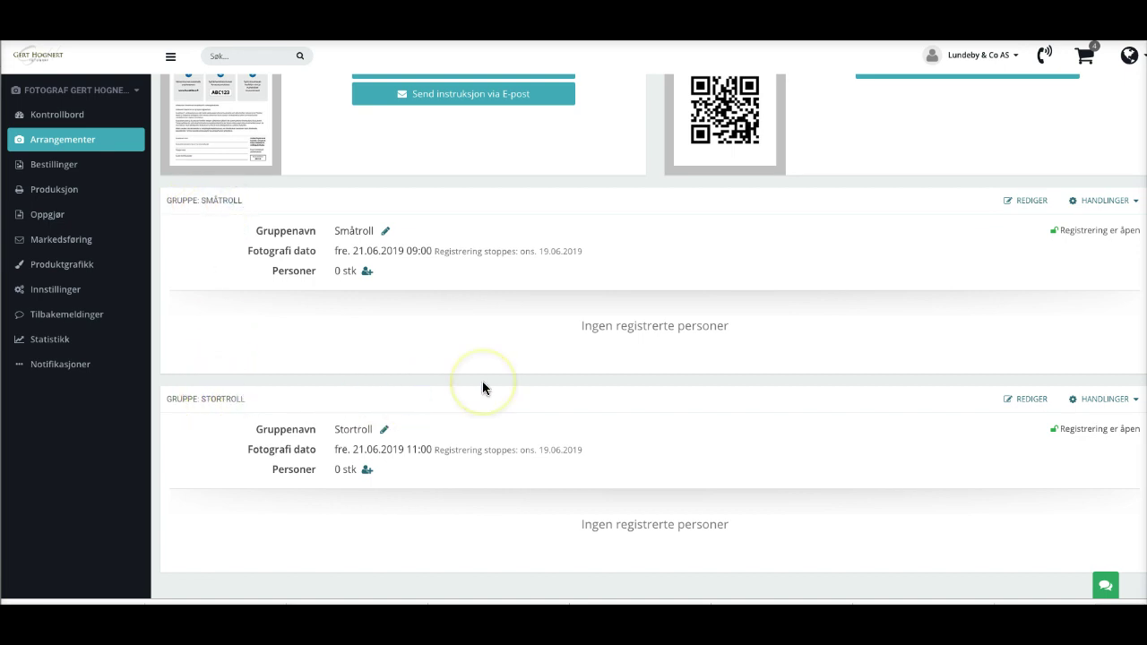
{"action": "scroll", "coordinate": [483, 384], "scroll_direction": "up", "scroll_amount": 3}
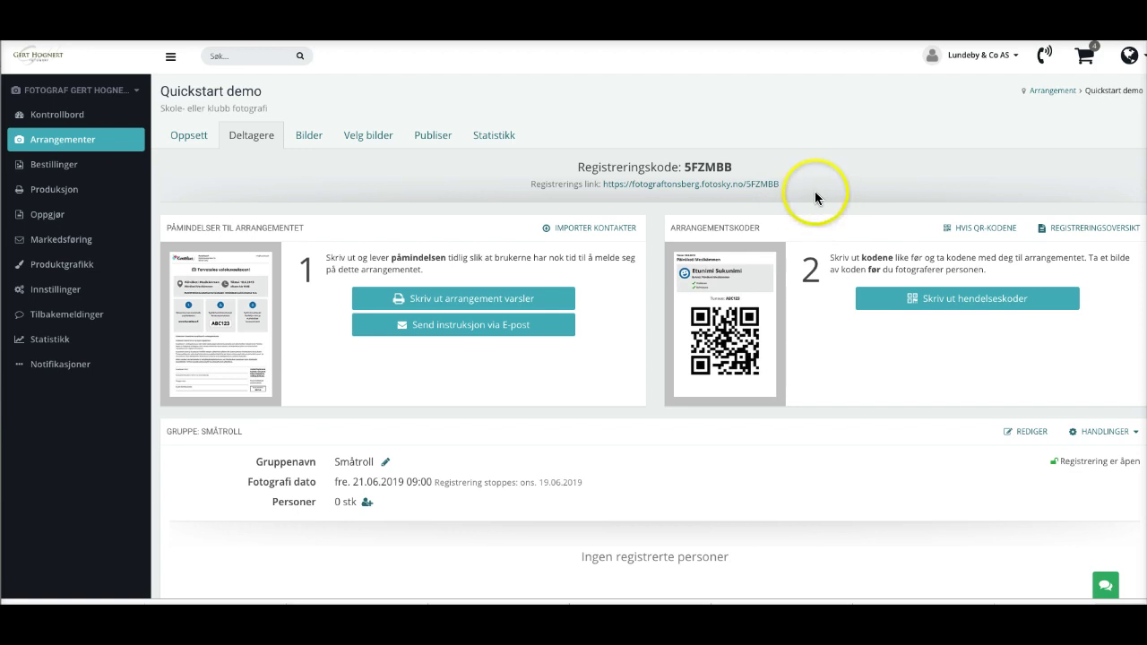
Follow the Registrerings link to the public Quickstart demo registration page.
{"action": "left_click_drag", "start_coordinate": [775, 184], "coordinate": [599, 184]}
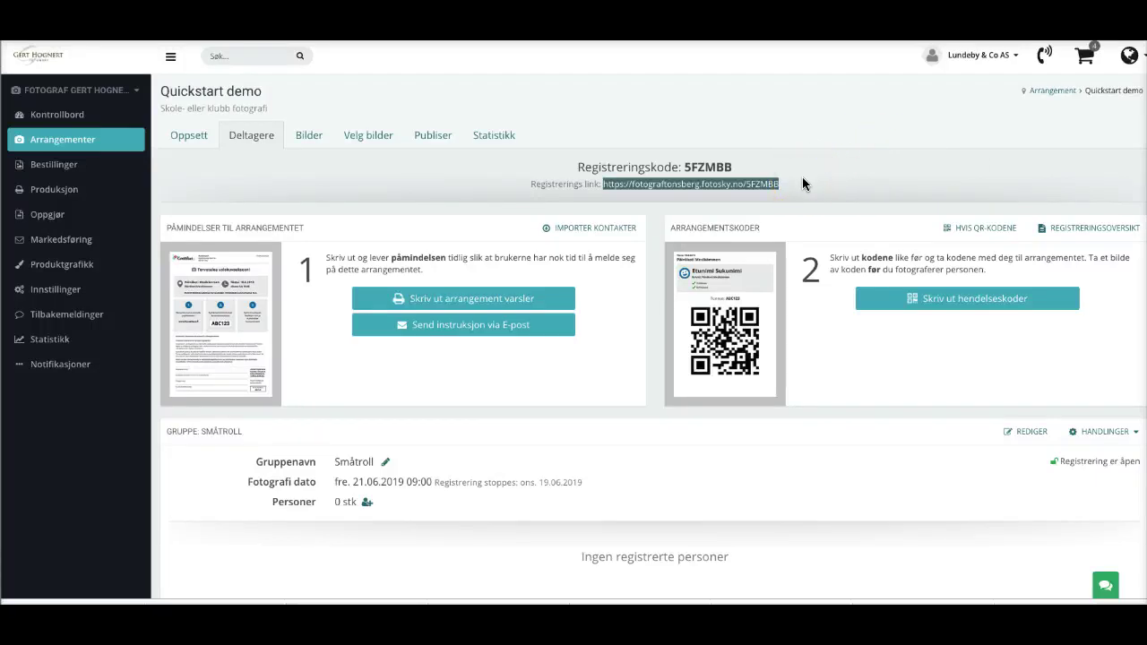
{"action": "left_click", "coordinate": [913, 183]}
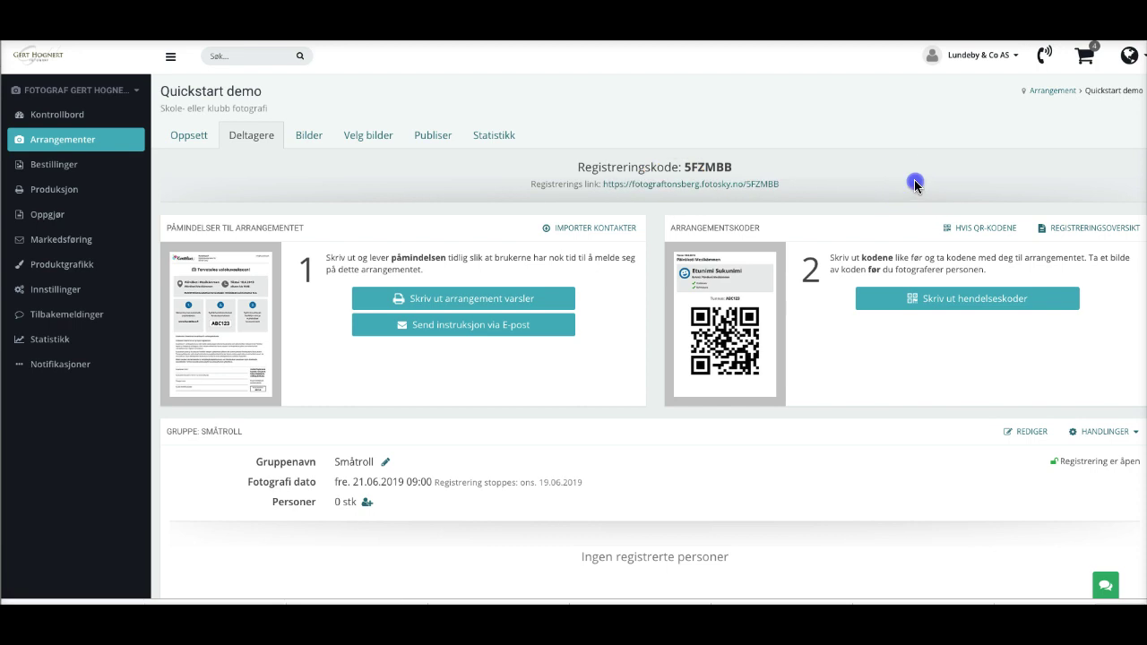
{"action": "left_click", "coordinate": [690, 183]}
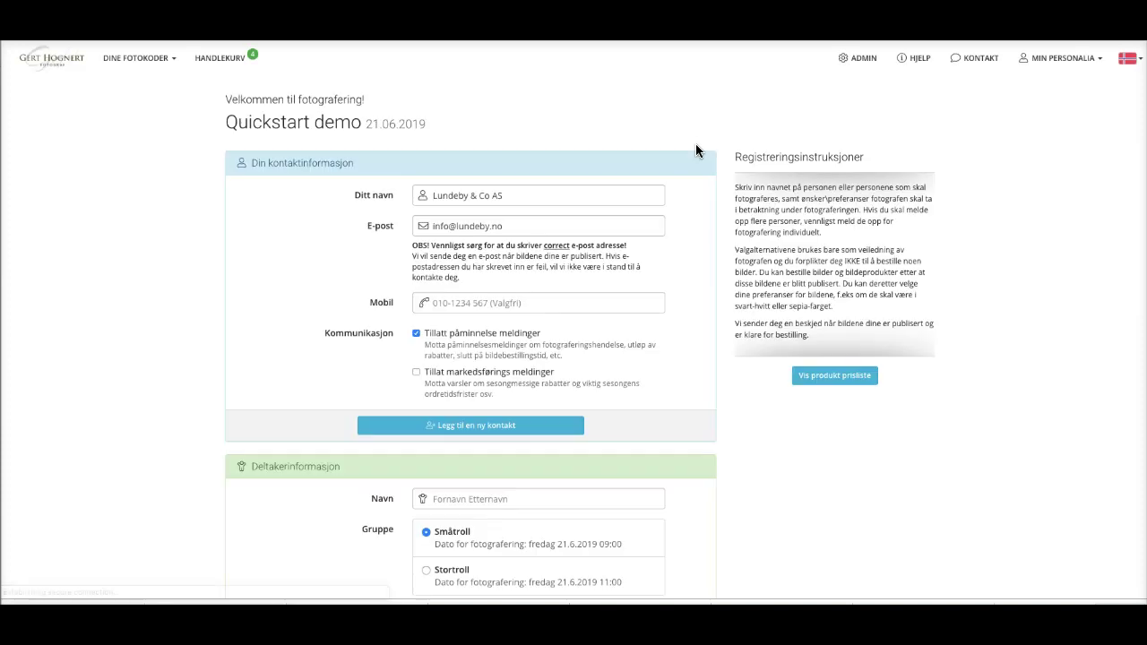
Replace the prefilled Ditt navn entry with the new contact's full name.
{"action": "left_click_drag", "start_coordinate": [220, 121], "coordinate": [365, 124]}
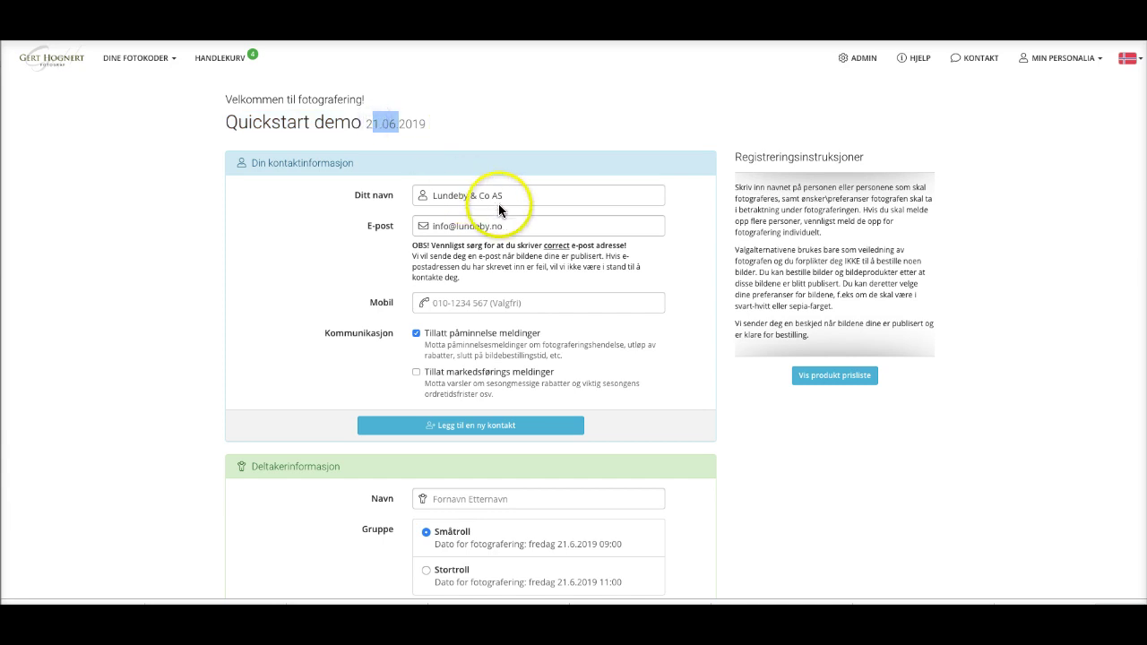
{"action": "left_click", "coordinate": [531, 193]}
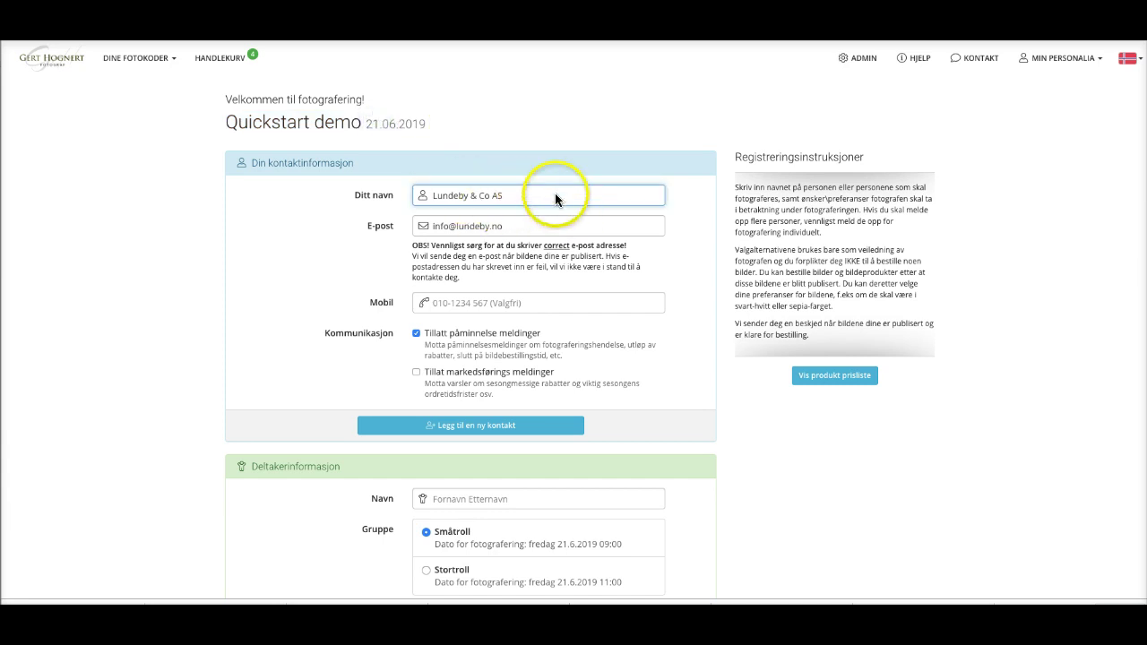
{"action": "left_click_drag", "start_coordinate": [545, 189], "coordinate": [426, 188]}
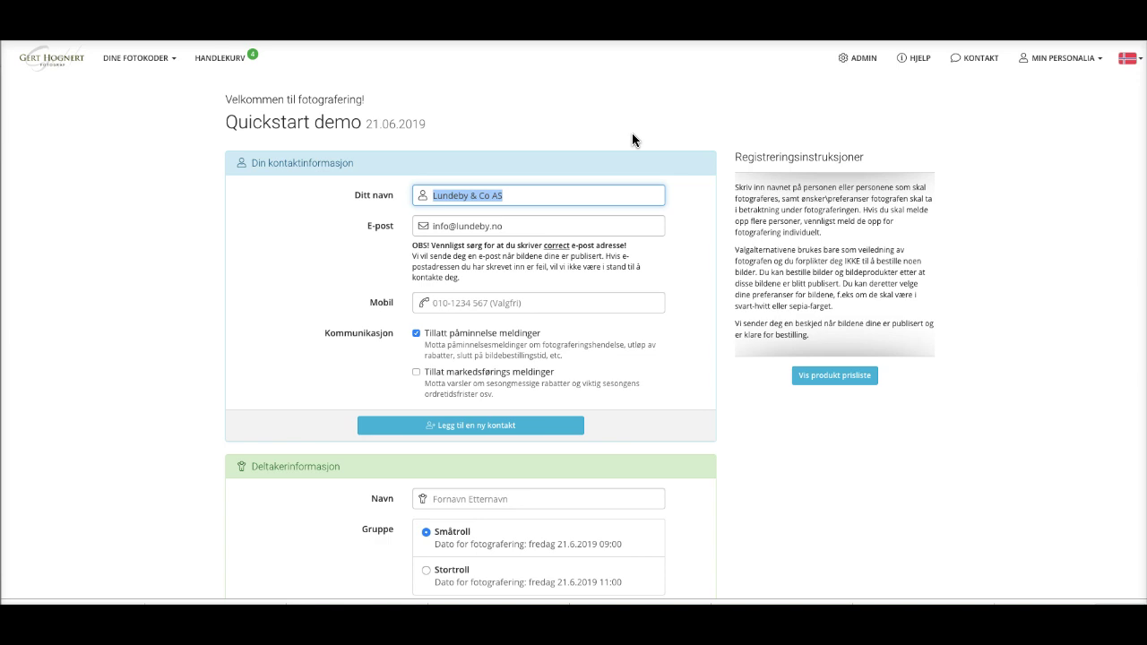
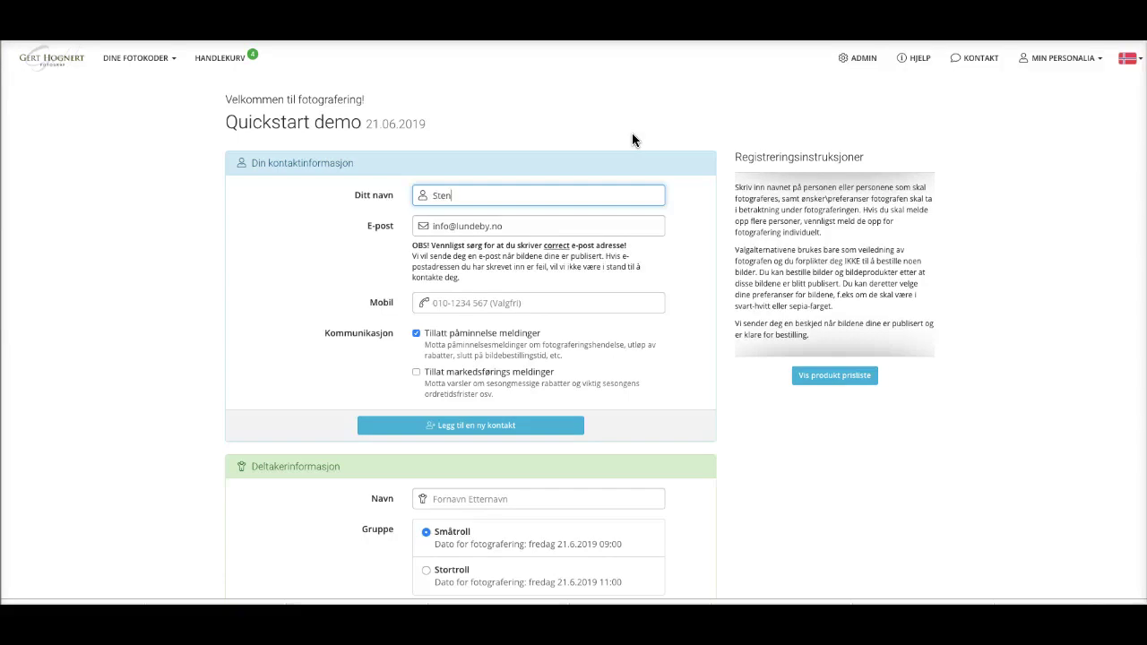
Fill in the contact's e-mail address under E-post and mobile number under Mobil.
{"action": "key", "text": "Tab"}
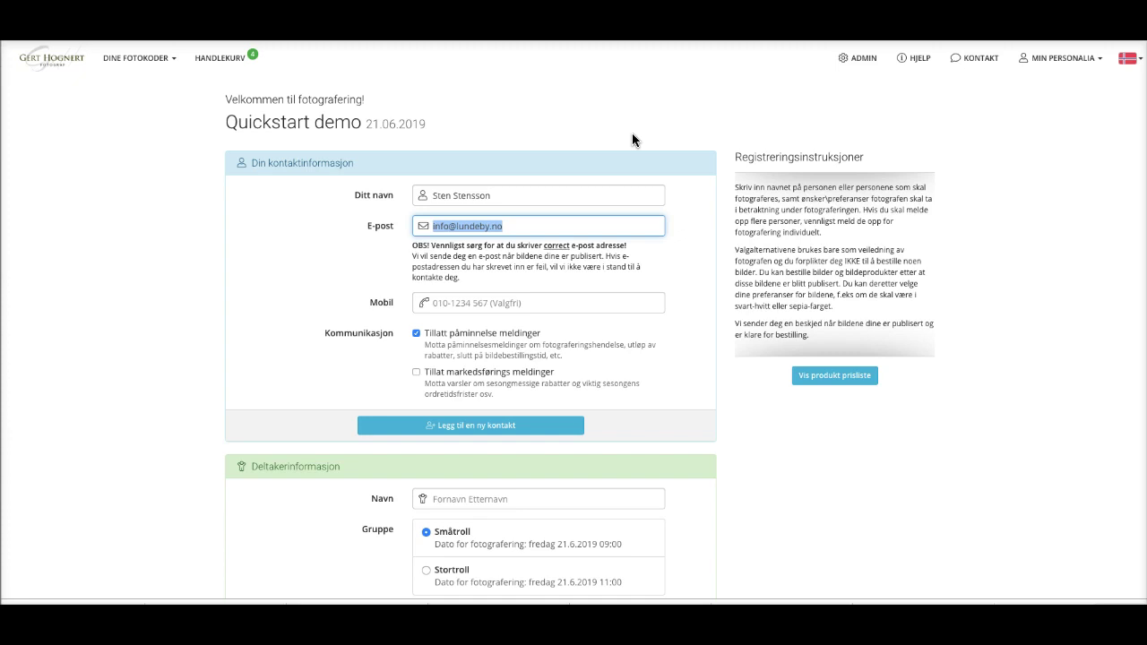
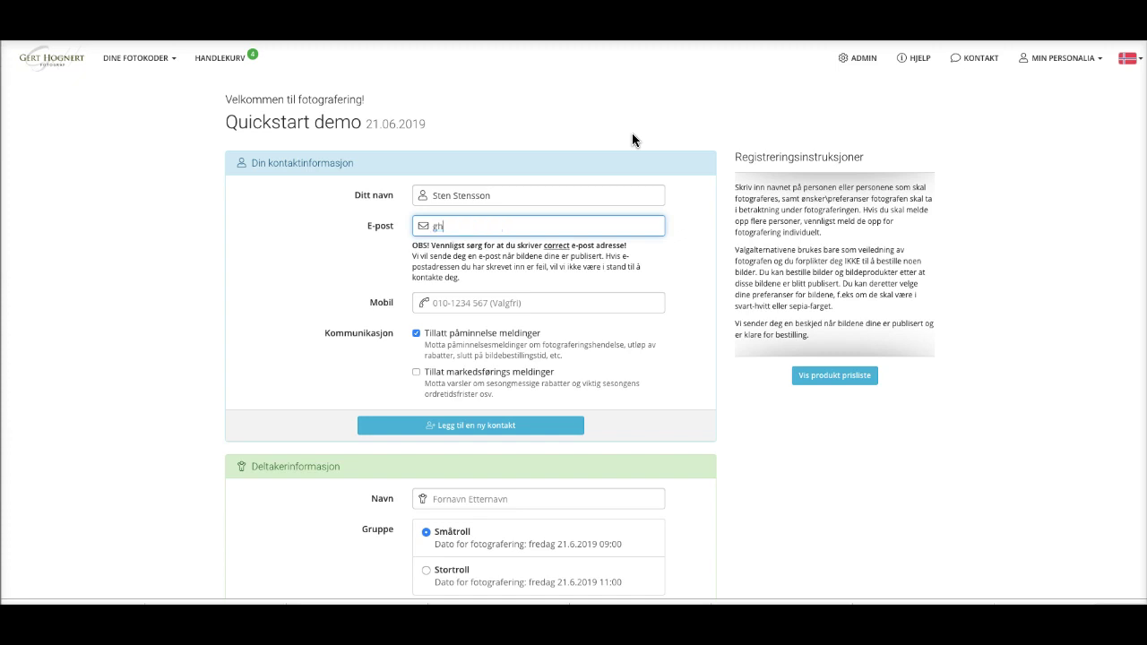
{"action": "key", "text": "Tab"}
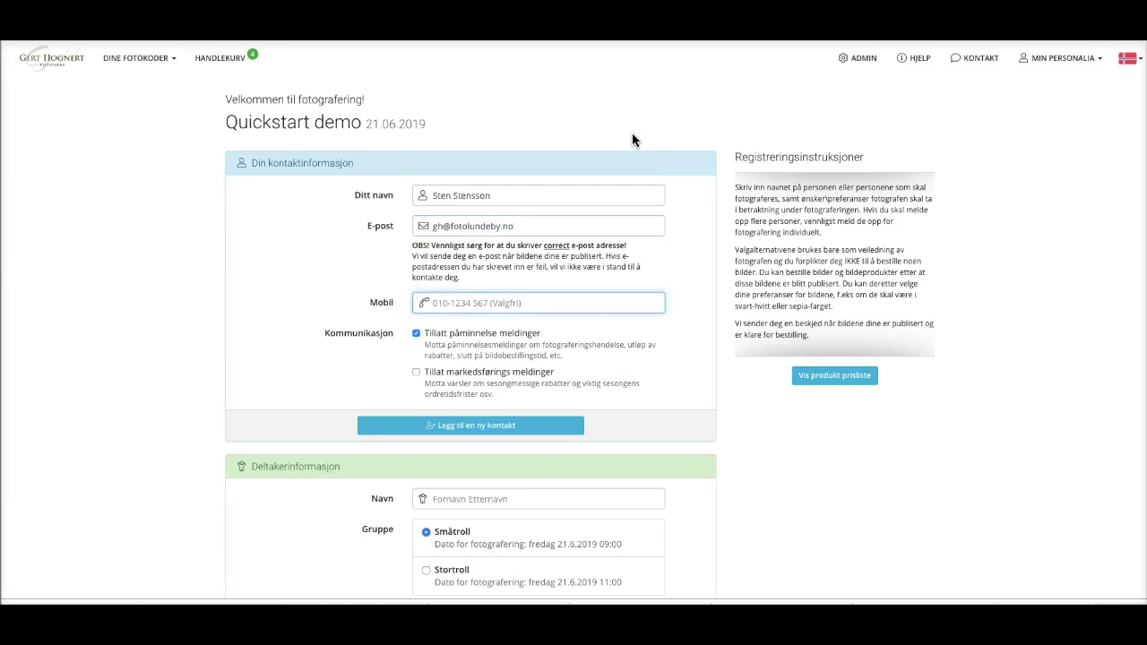
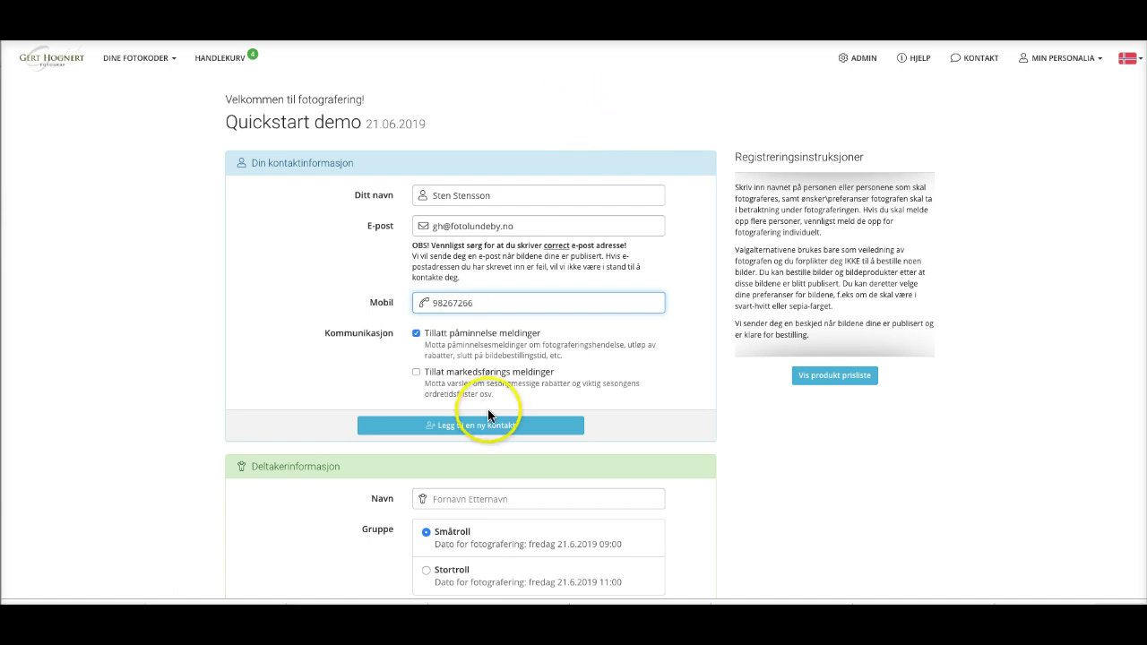
{"action": "scroll", "coordinate": [488, 403], "scroll_direction": "down", "scroll_amount": 2}
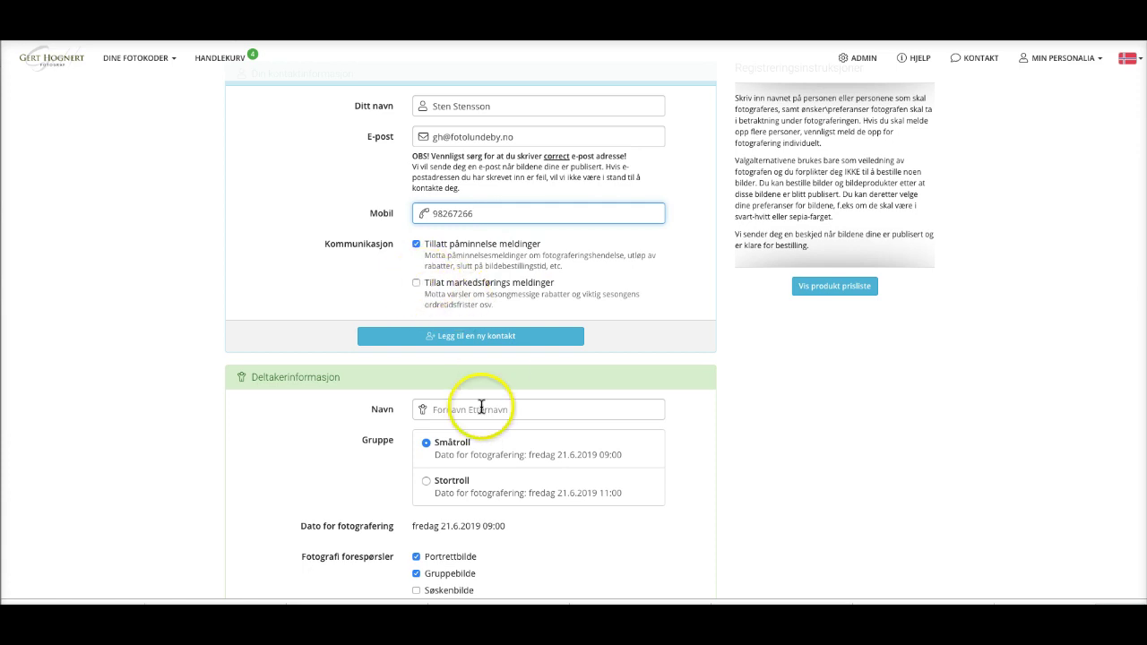
Enter the participant's first name in the participant information section.
{"action": "scroll", "coordinate": [484, 358], "scroll_direction": "down", "scroll_amount": 2}
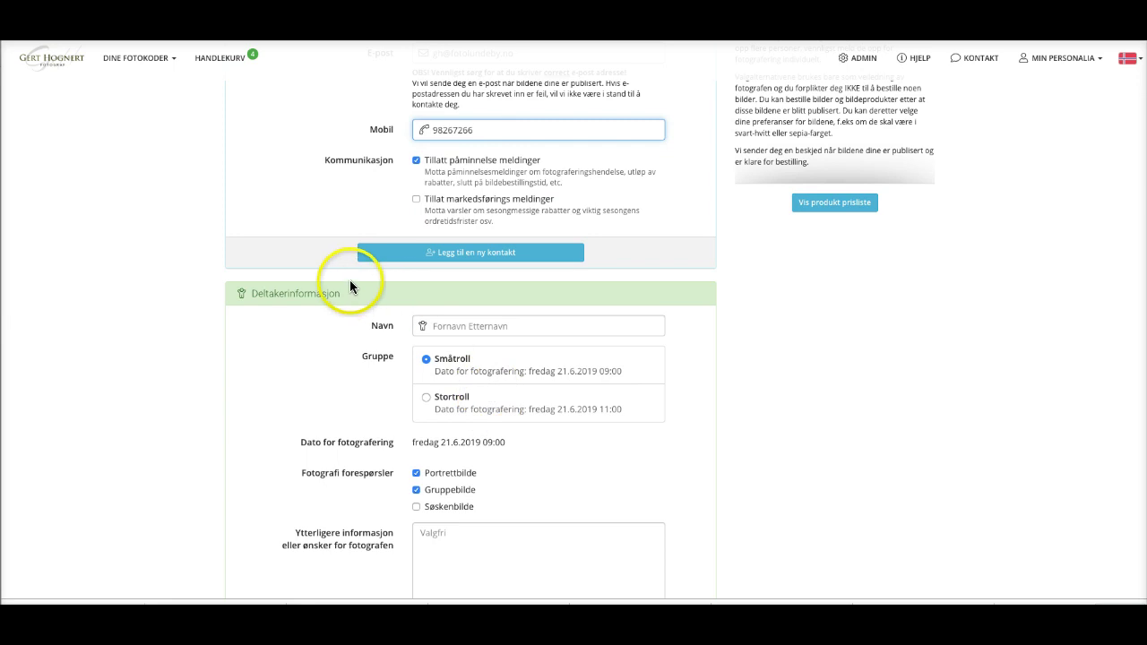
{"action": "left_click_drag", "start_coordinate": [340, 293], "coordinate": [279, 293]}
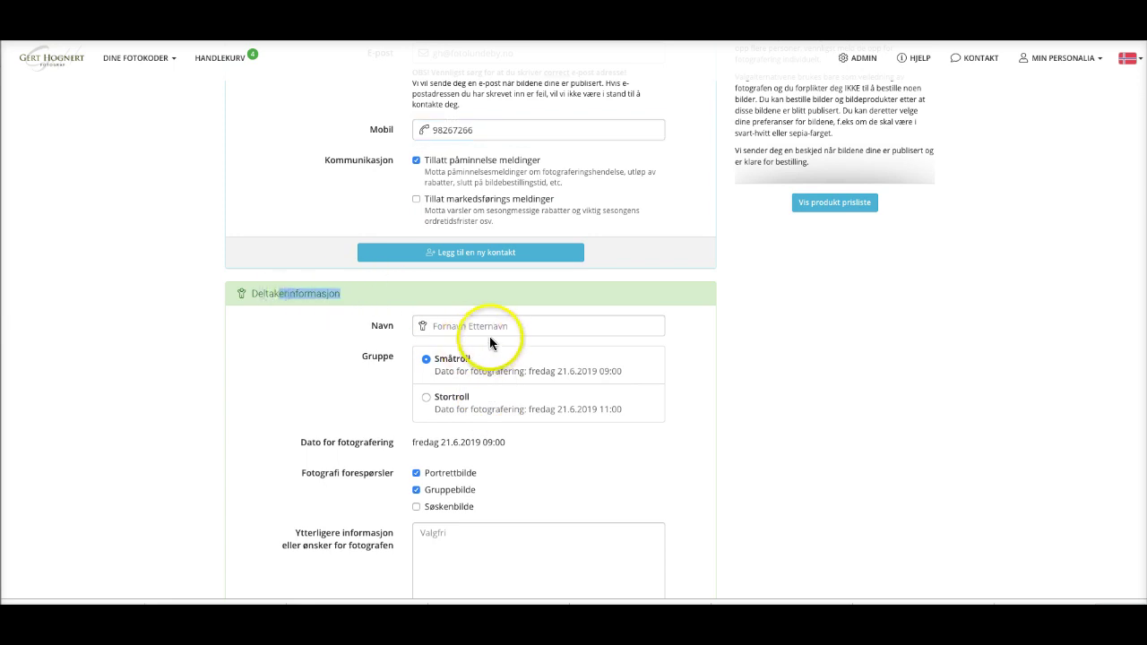
{"action": "left_click", "coordinate": [476, 326]}
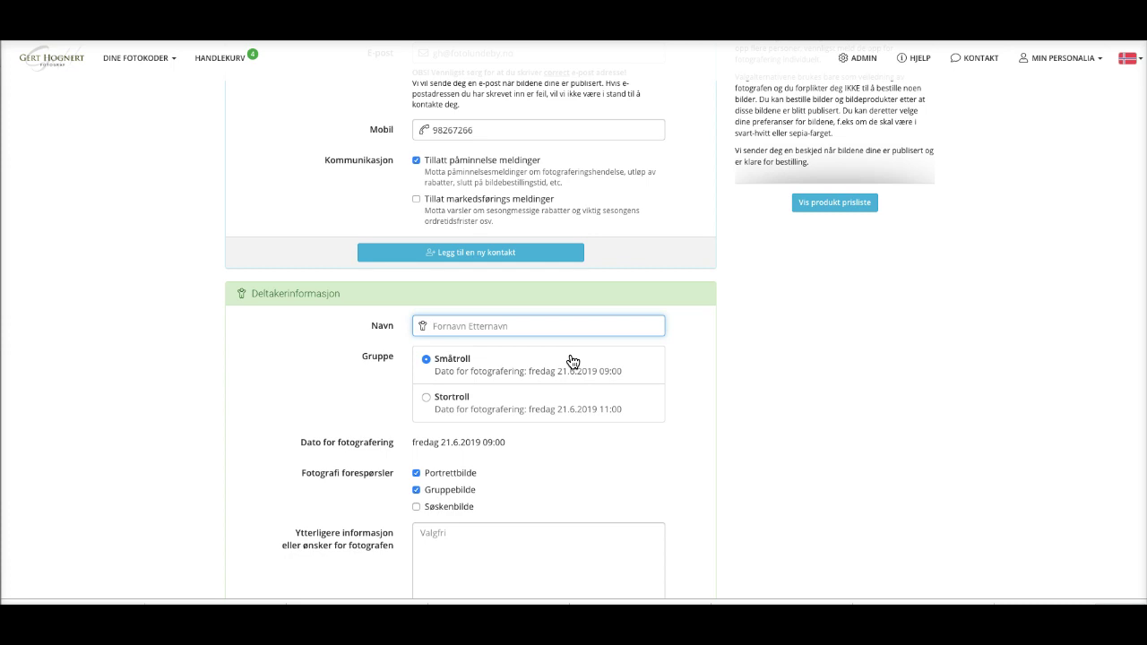
{"action": "type", "text": "Linus"}
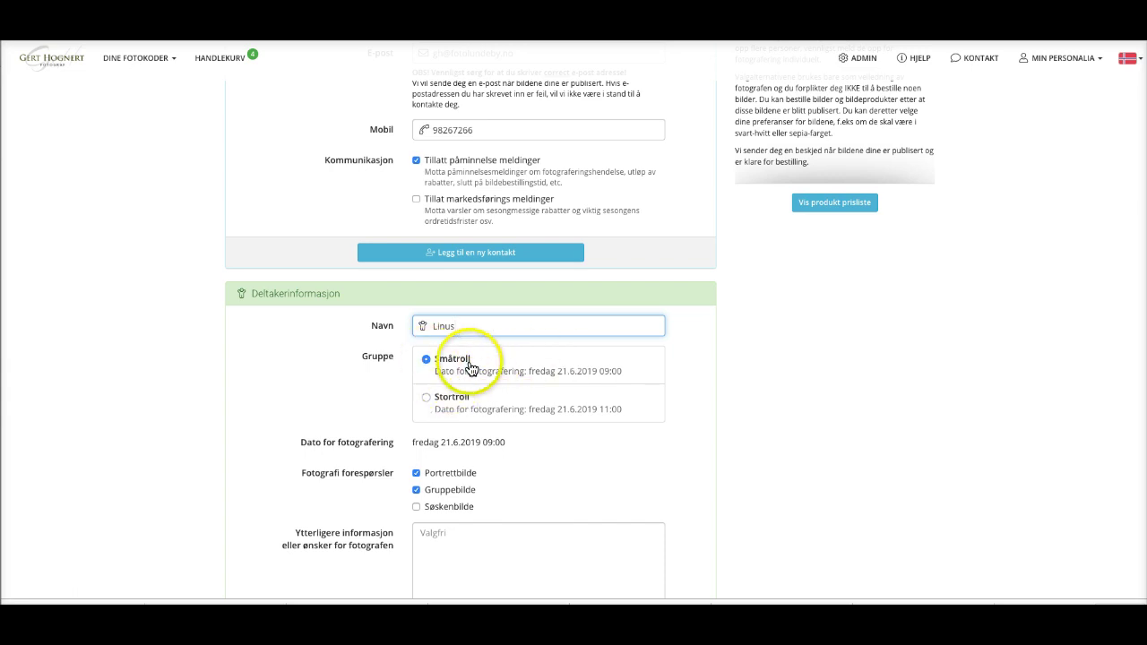
{"action": "scroll", "coordinate": [428, 505], "scroll_direction": "down", "scroll_amount": 1}
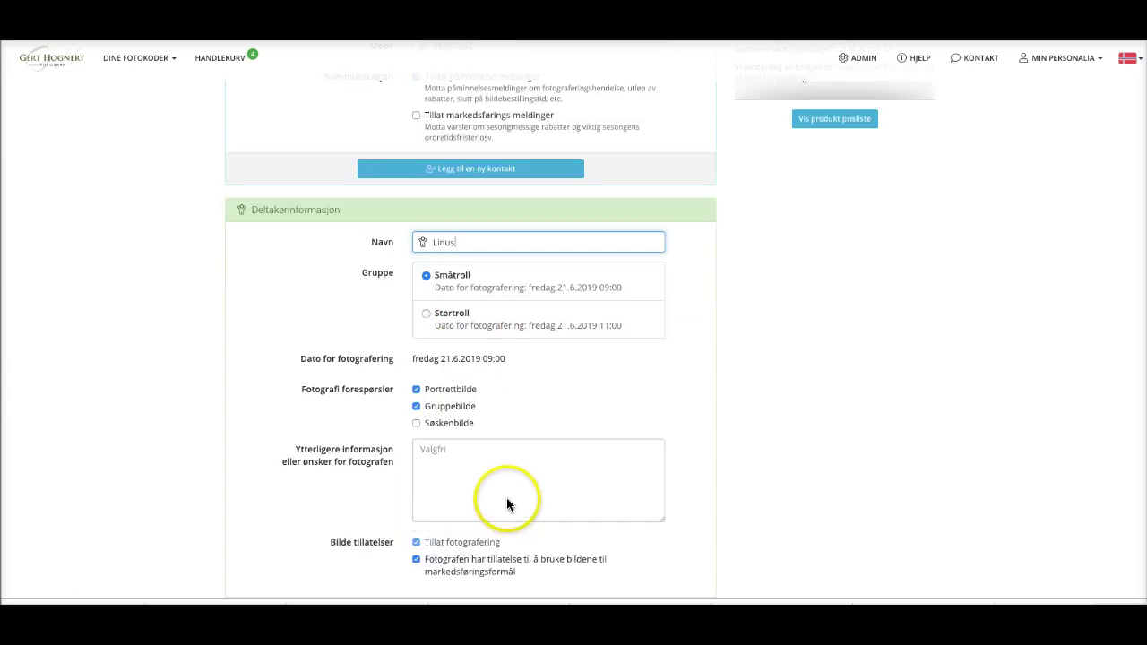
Request a Søskenbilde sibling photo and enter the sibling's name.
{"action": "left_click", "coordinate": [416, 423]}
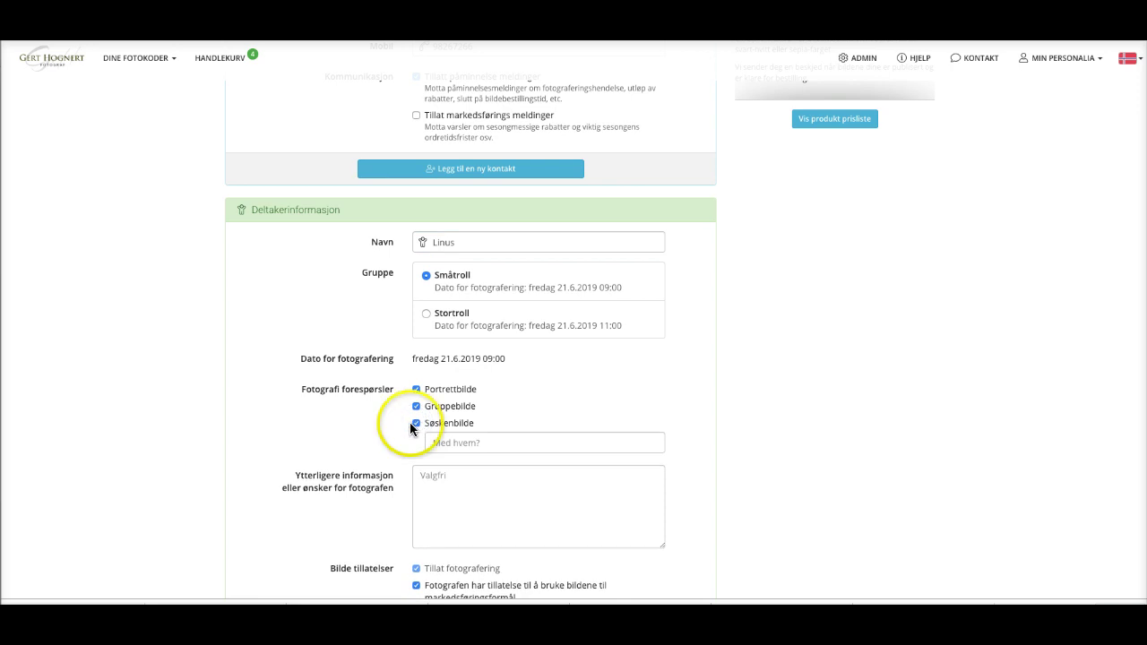
{"action": "left_click", "coordinate": [464, 441]}
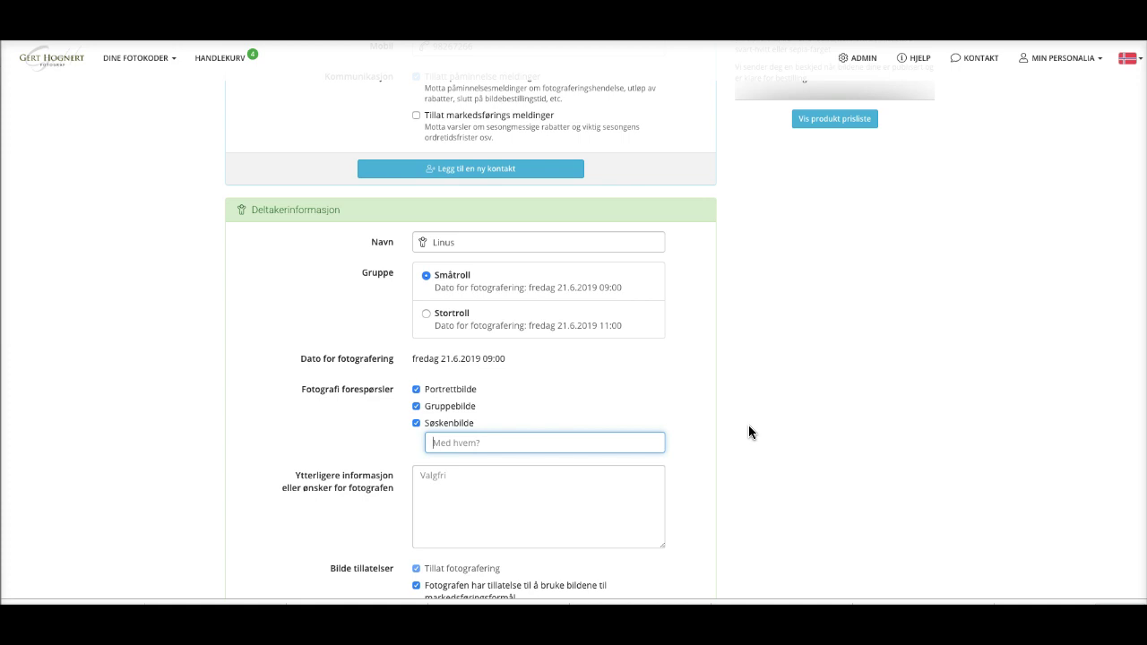
{"action": "type", "text": "Ellen"}
{"action": "scroll", "coordinate": [568, 505], "scroll_direction": "down", "scroll_amount": 1}
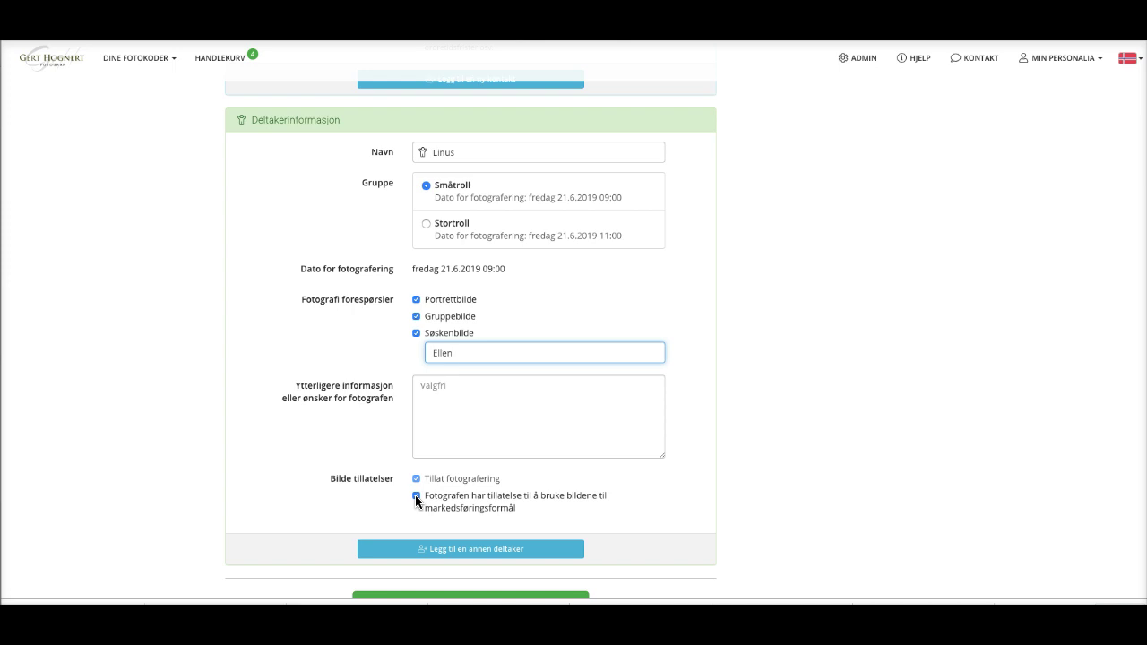
{"action": "scroll", "coordinate": [415, 495], "scroll_direction": "down", "scroll_amount": 1}
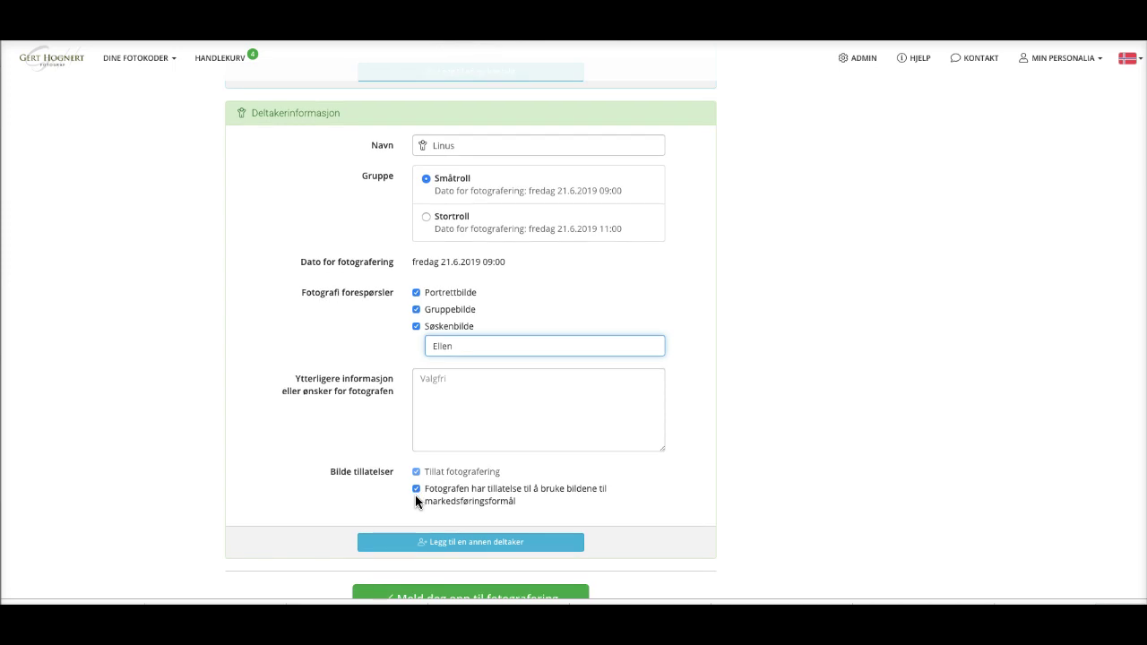
{"action": "left_click", "coordinate": [464, 438]}
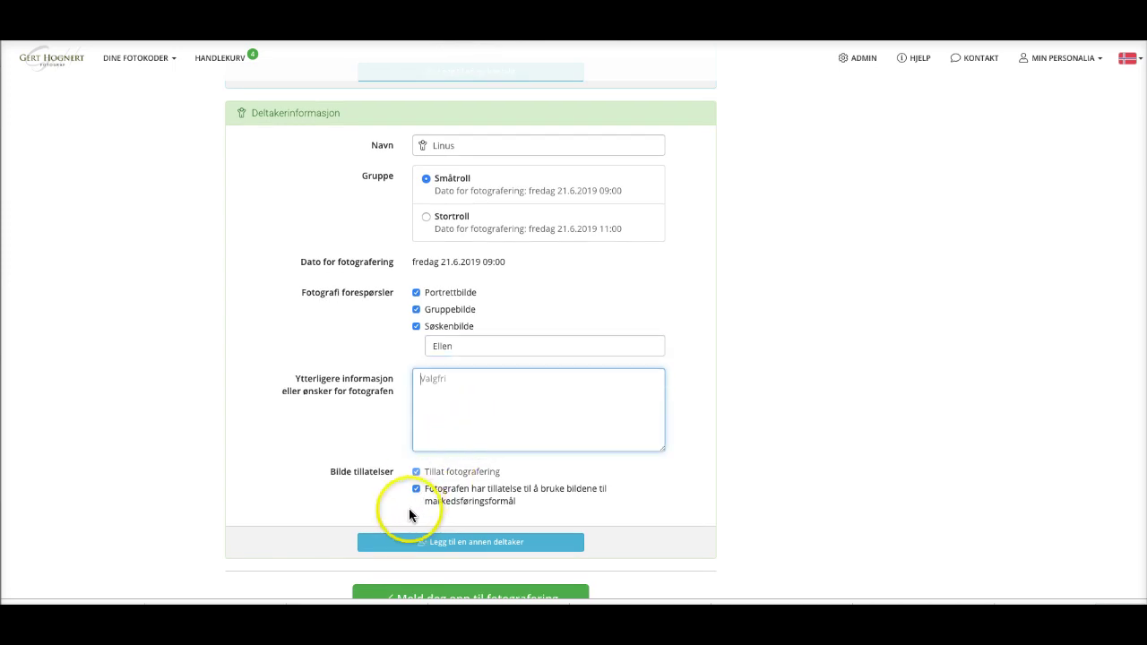
{"action": "scroll", "coordinate": [365, 516], "scroll_direction": "down", "scroll_amount": 1}
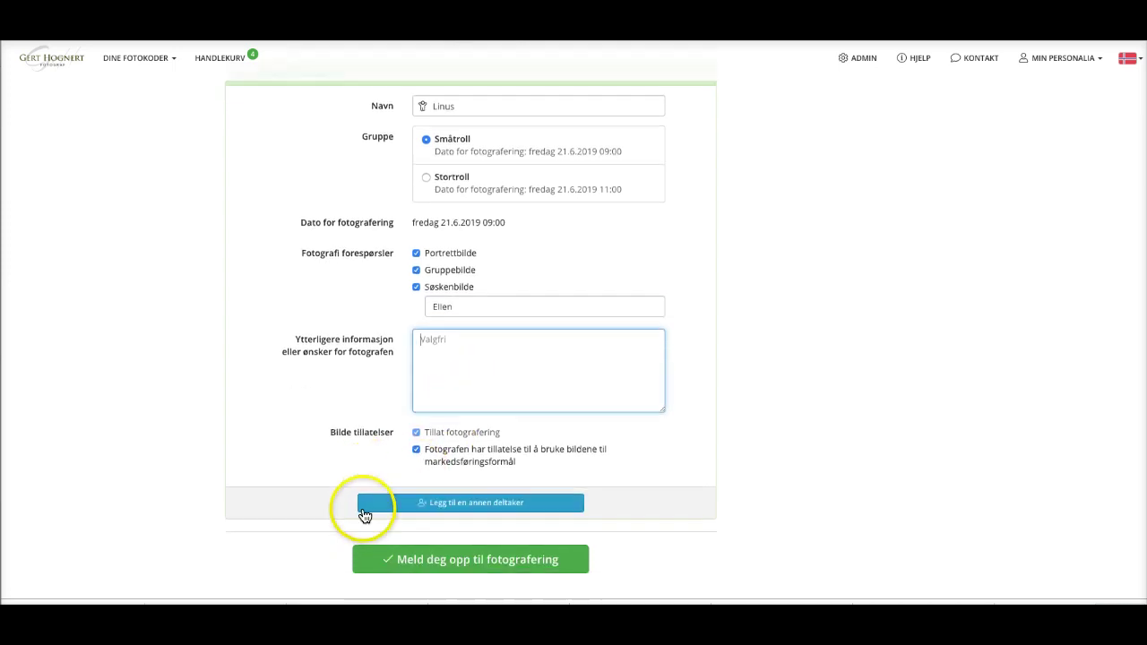
Submit and confirm the registration, select the issued photo code, and dismiss the thank-you message.
{"action": "left_click", "coordinate": [459, 561]}
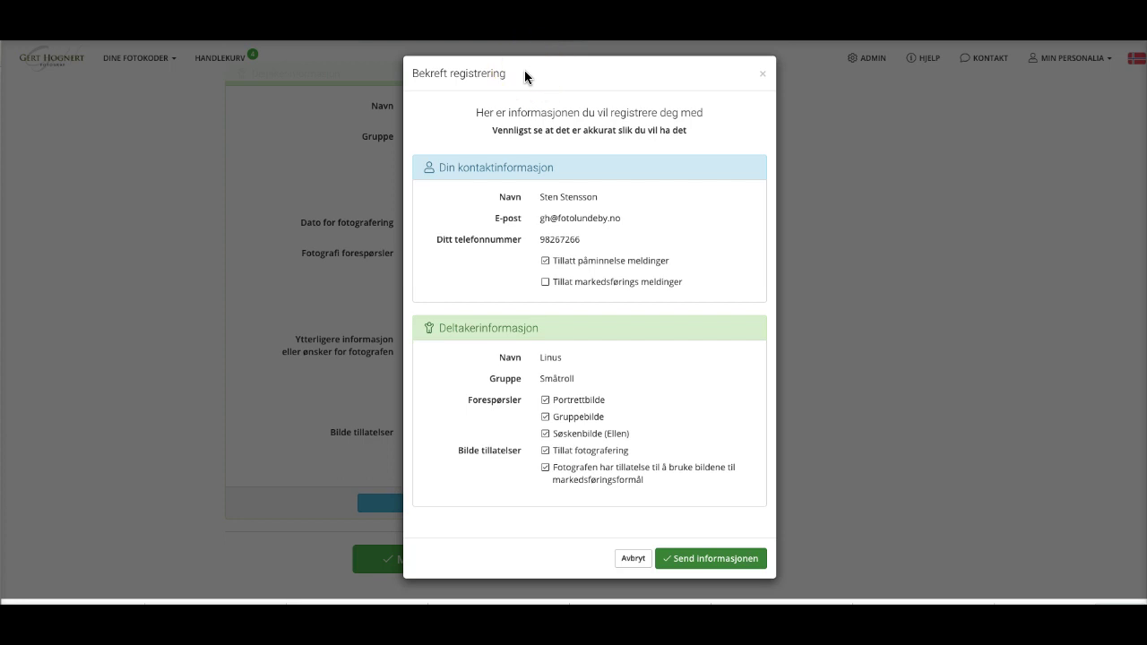
{"action": "left_click", "coordinate": [706, 560]}
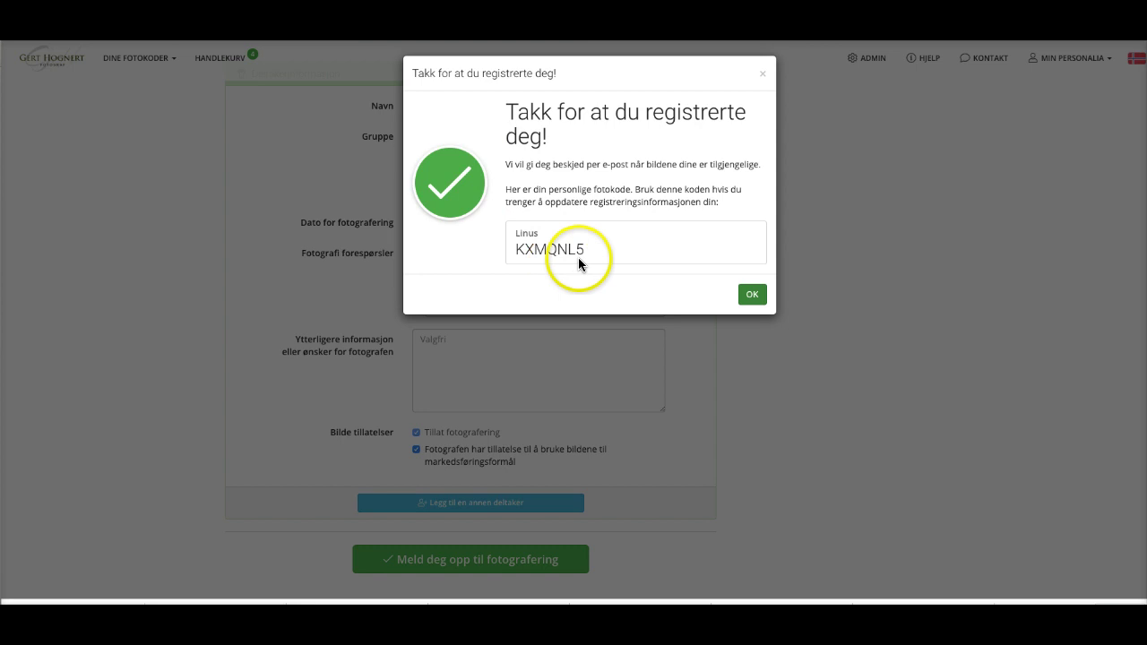
{"action": "left_click_drag", "start_coordinate": [590, 251], "coordinate": [517, 247]}
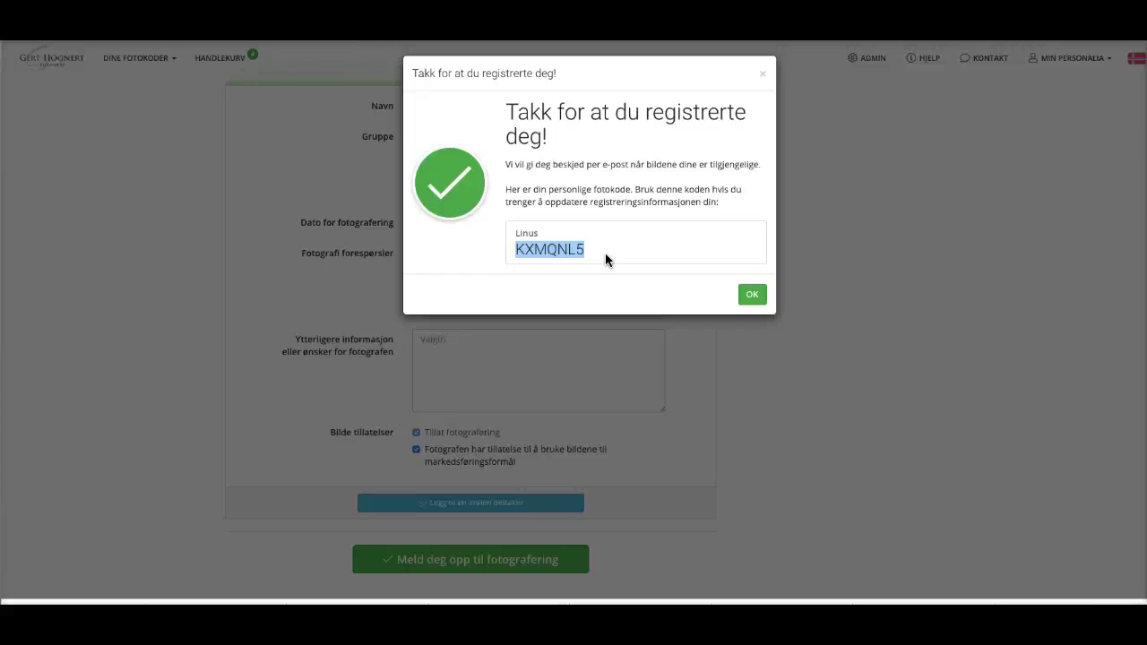
{"action": "left_click", "coordinate": [752, 295]}
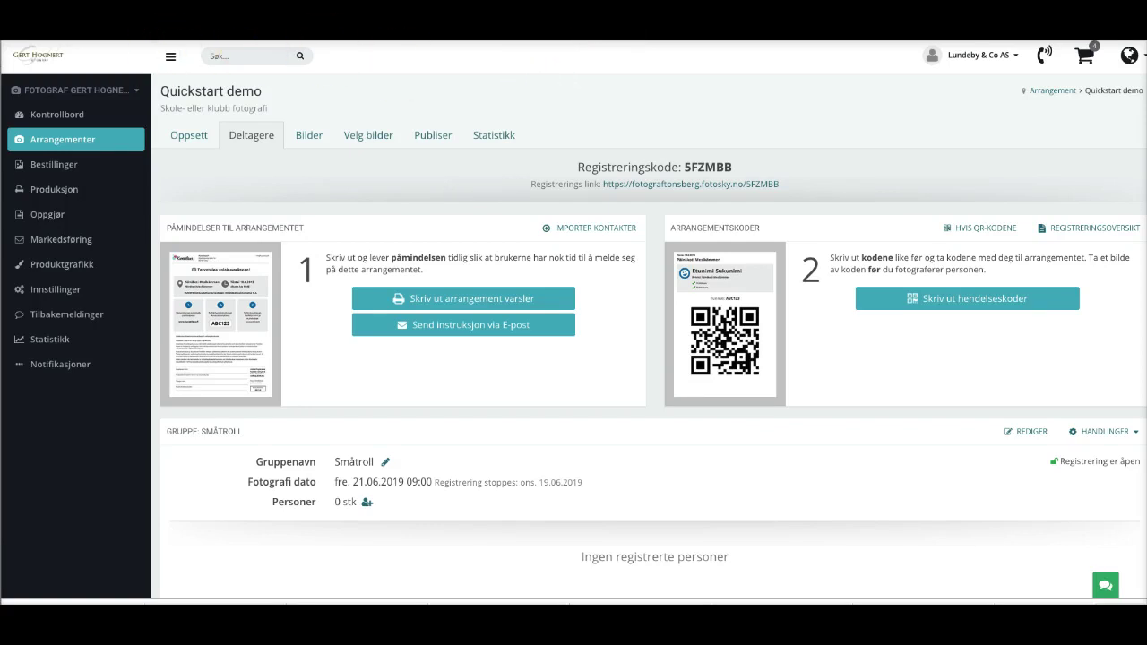
Reload the Quickstart demo page and check that Småtroll now counts one person.
{"action": "left_click", "coordinate": [283, 135]}
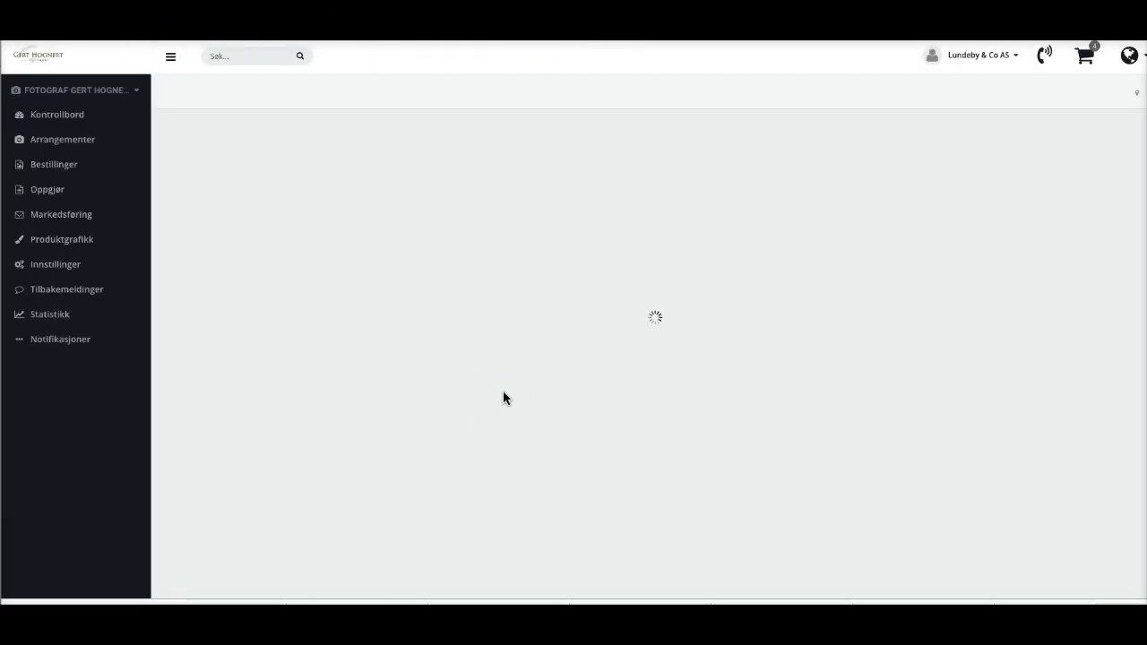
{"action": "scroll", "coordinate": [444, 446], "scroll_direction": "down", "scroll_amount": 1}
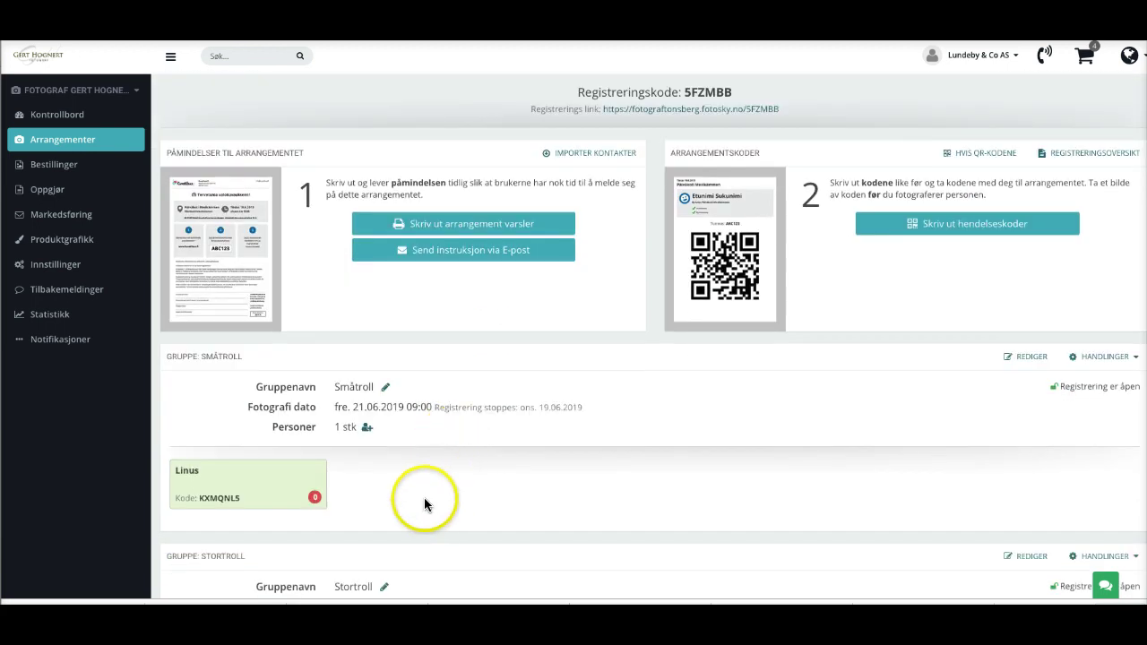
{"action": "left_click", "coordinate": [231, 478]}
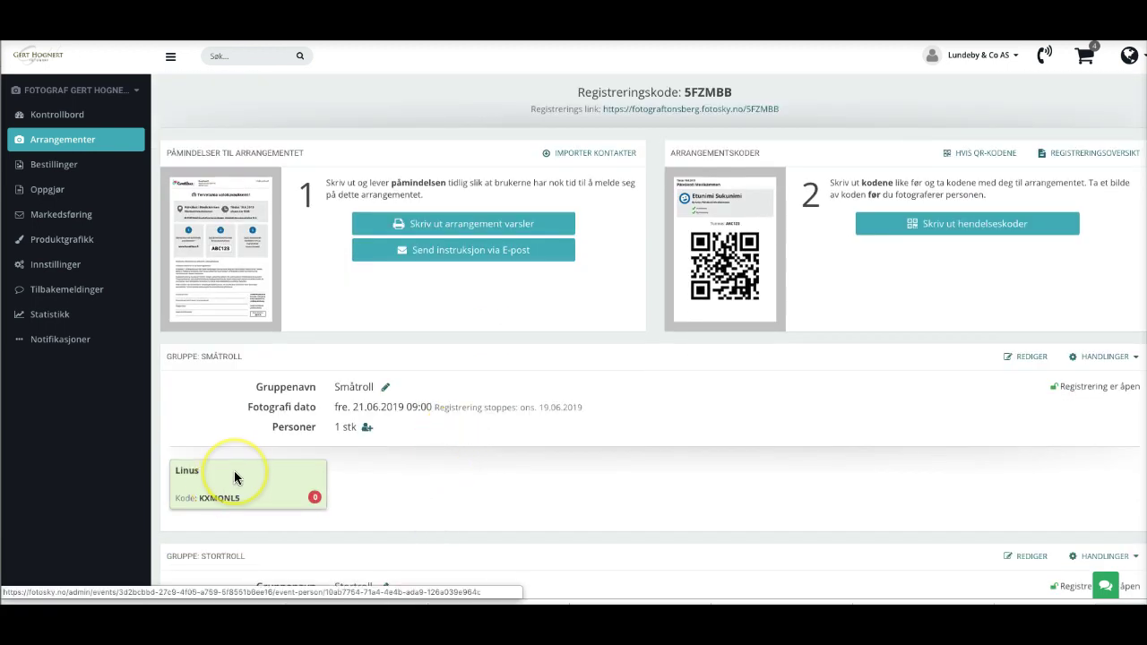
{"action": "left_click", "coordinate": [233, 479]}
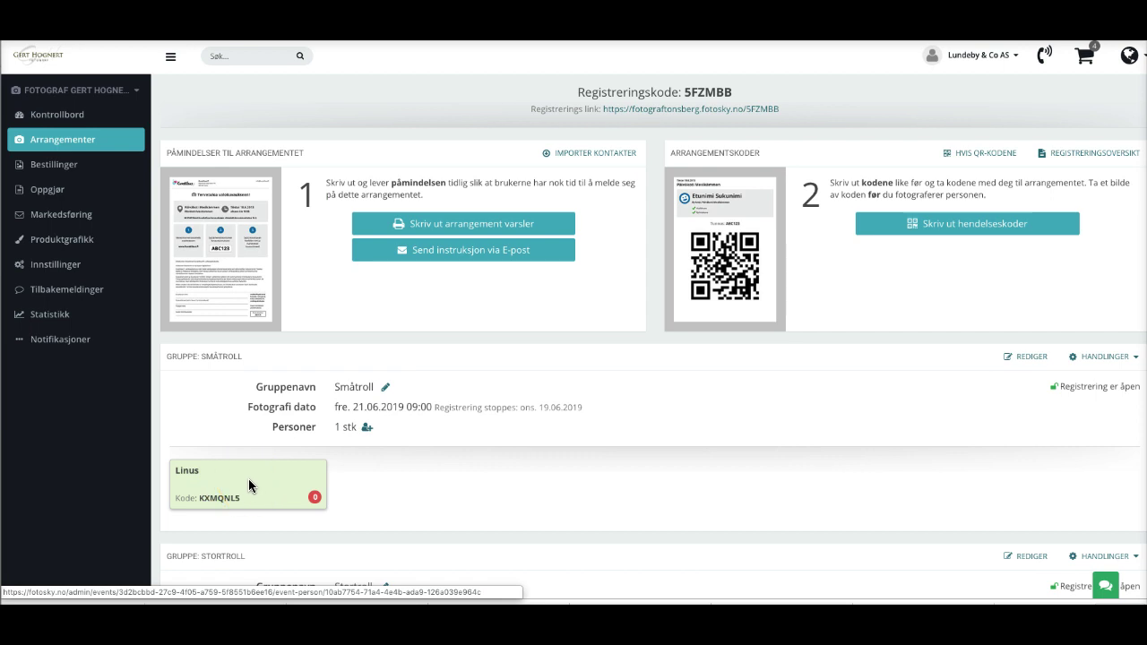
{"action": "left_click", "coordinate": [285, 505]}
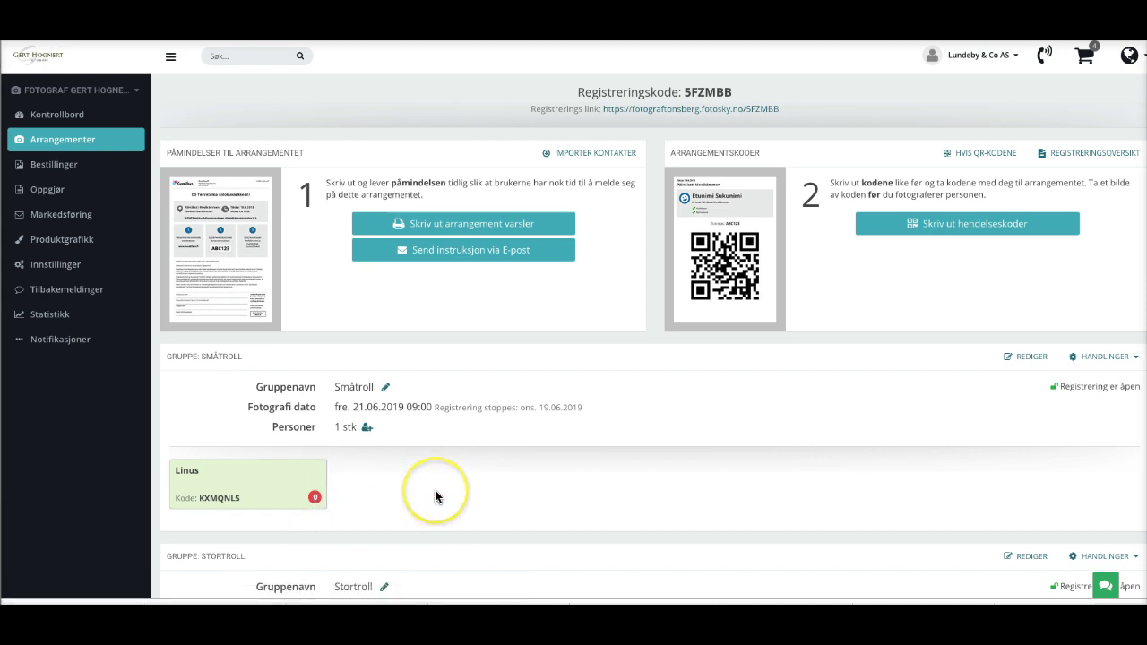
{"action": "double_click", "coordinate": [337, 427]}
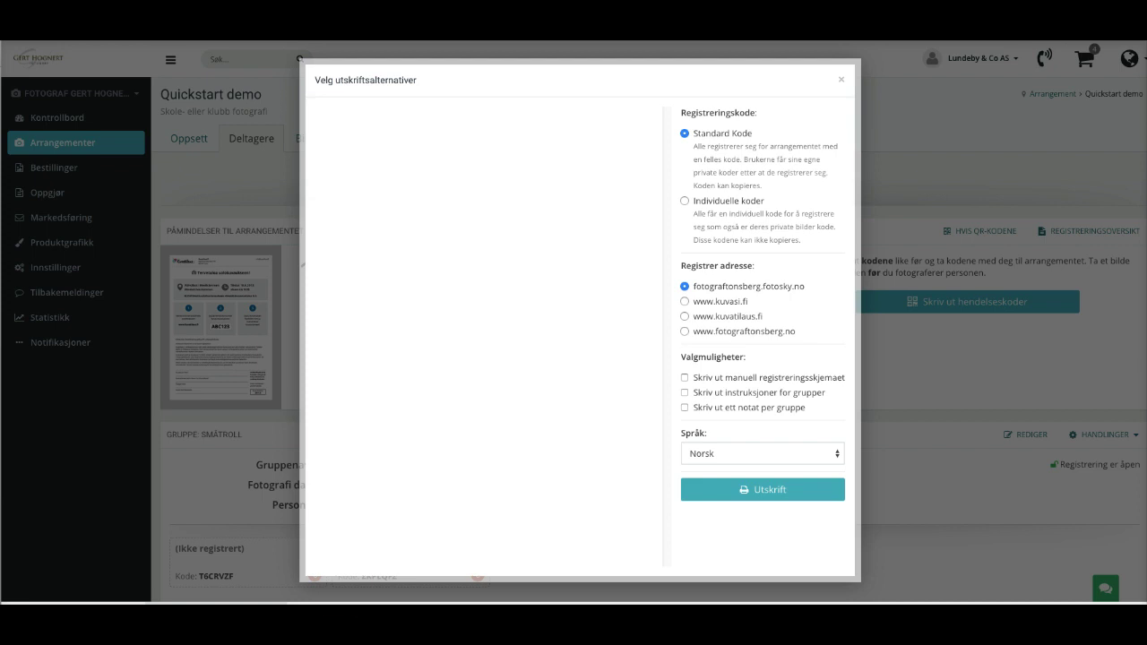
Close the 'Velg utskriftsalternativer' modal and view Småtroll's two unregistered code entries.
{"action": "left_click", "coordinate": [843, 81]}
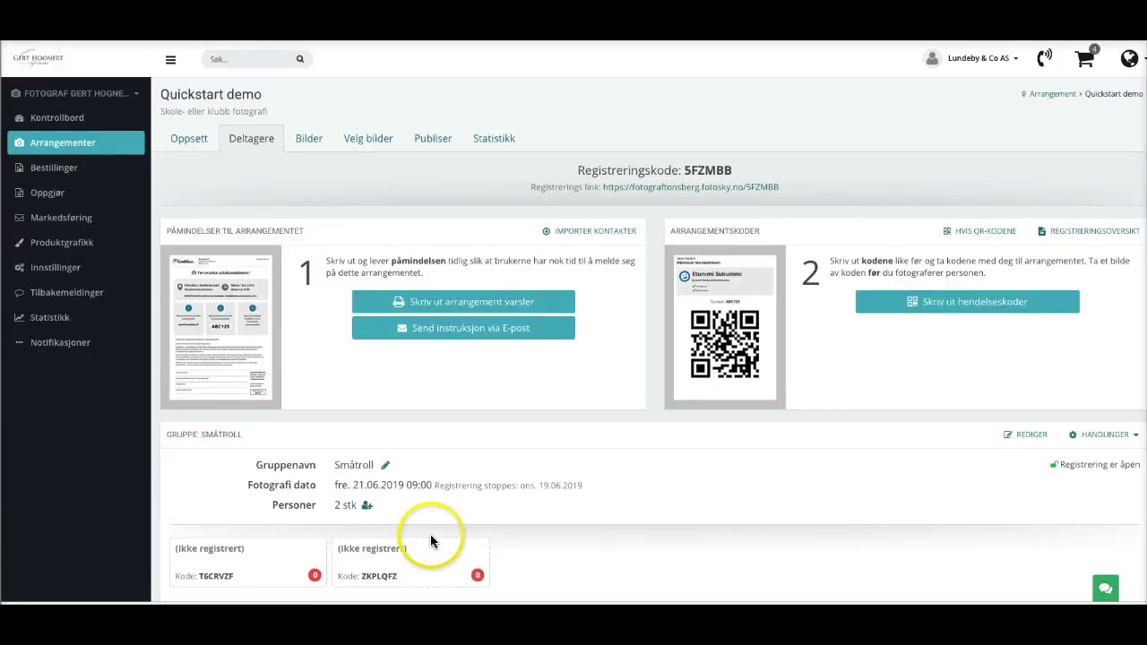
{"action": "scroll", "coordinate": [368, 509], "scroll_direction": "down", "scroll_amount": 1}
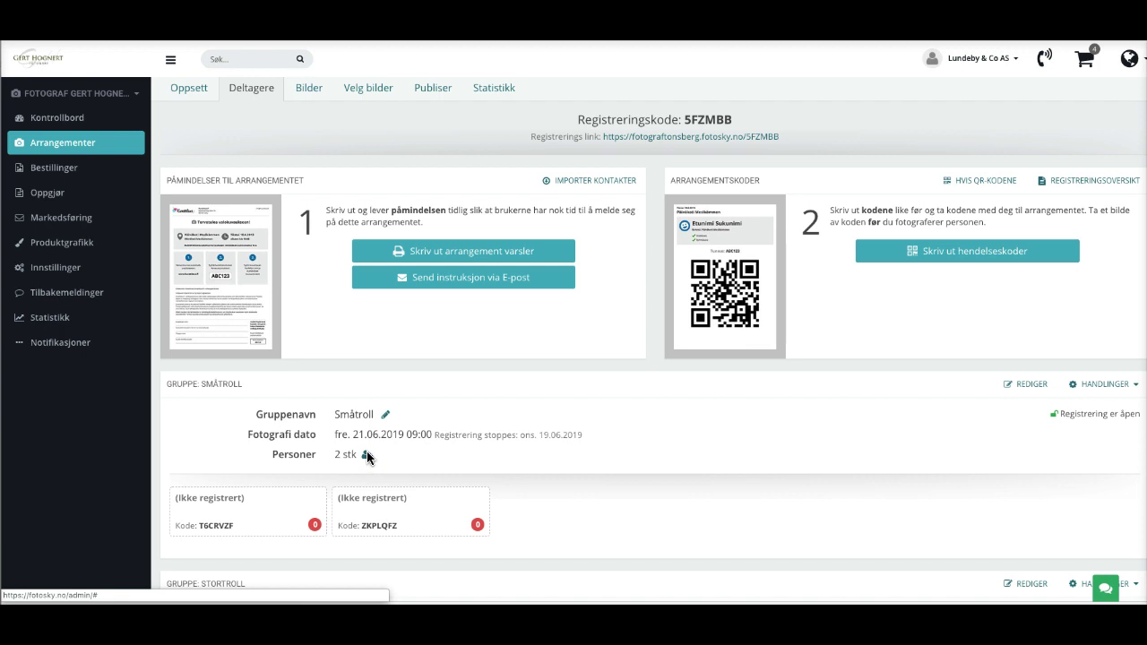
{"action": "left_click", "coordinate": [367, 456]}
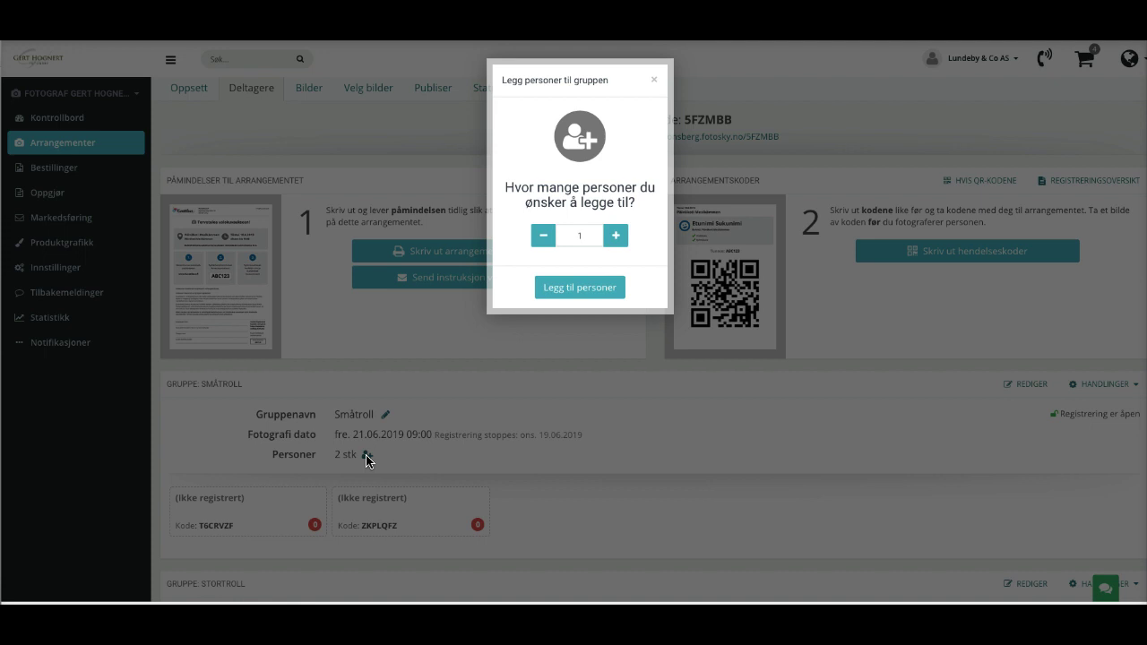
{"action": "left_click", "coordinate": [616, 236]}
{"action": "left_click", "coordinate": [615, 236]}
{"action": "left_click", "coordinate": [616, 236]}
{"action": "left_click", "coordinate": [615, 236]}
{"action": "left_click", "coordinate": [616, 236]}
{"action": "left_click", "coordinate": [544, 236]}
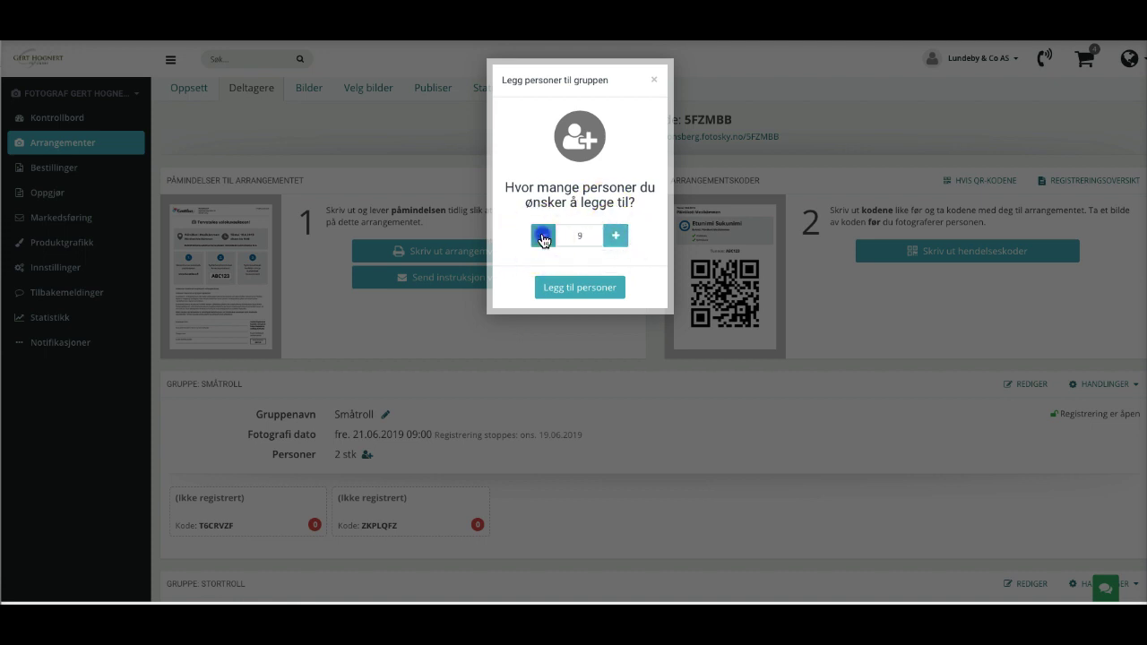
{"action": "left_click", "coordinate": [543, 235]}
{"action": "left_click", "coordinate": [543, 235]}
{"action": "left_click", "coordinate": [543, 236]}
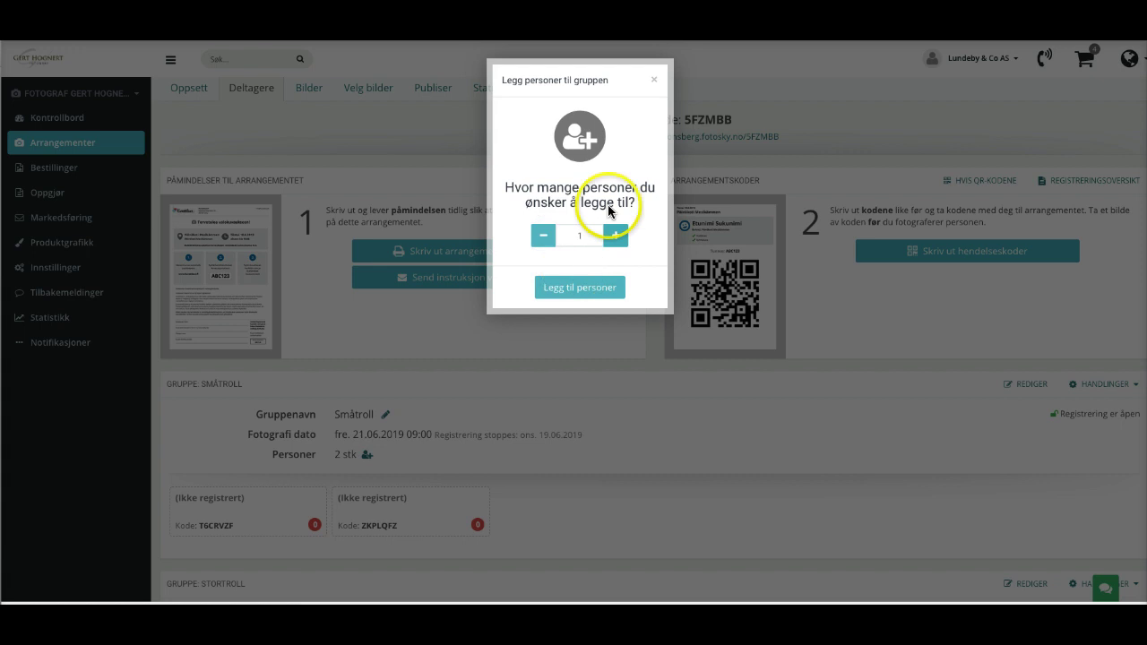
{"action": "left_click", "coordinate": [653, 84]}
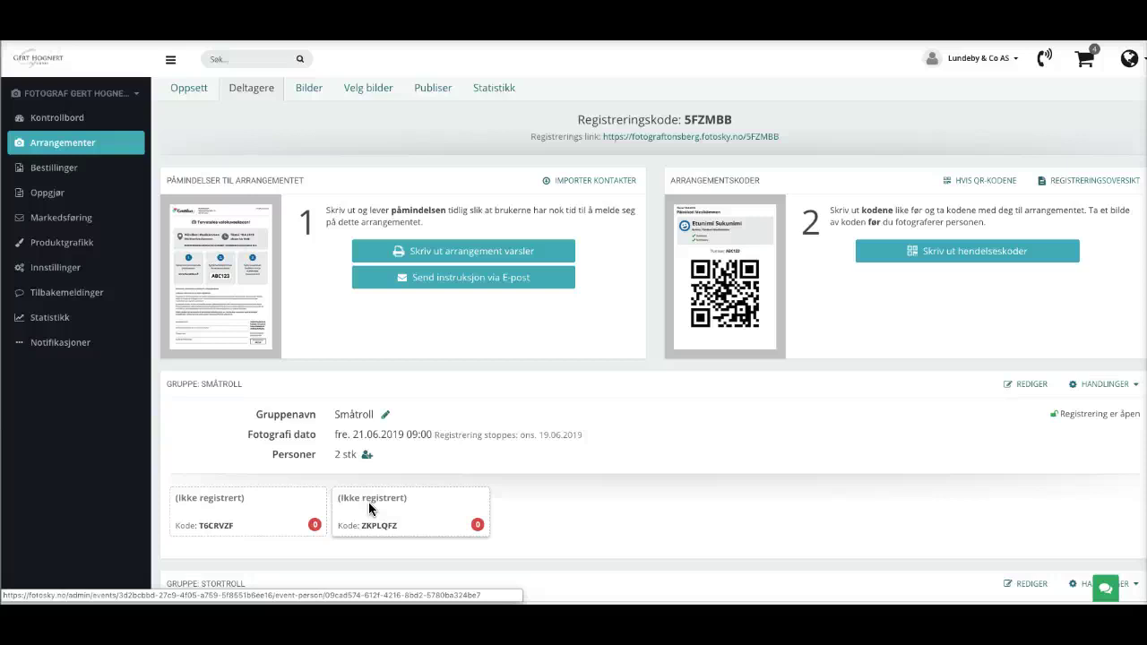
Generate the Småtroll invitation flyer, preview it, and select its registration web address.
{"action": "scroll", "coordinate": [370, 508], "scroll_direction": "down", "scroll_amount": 2}
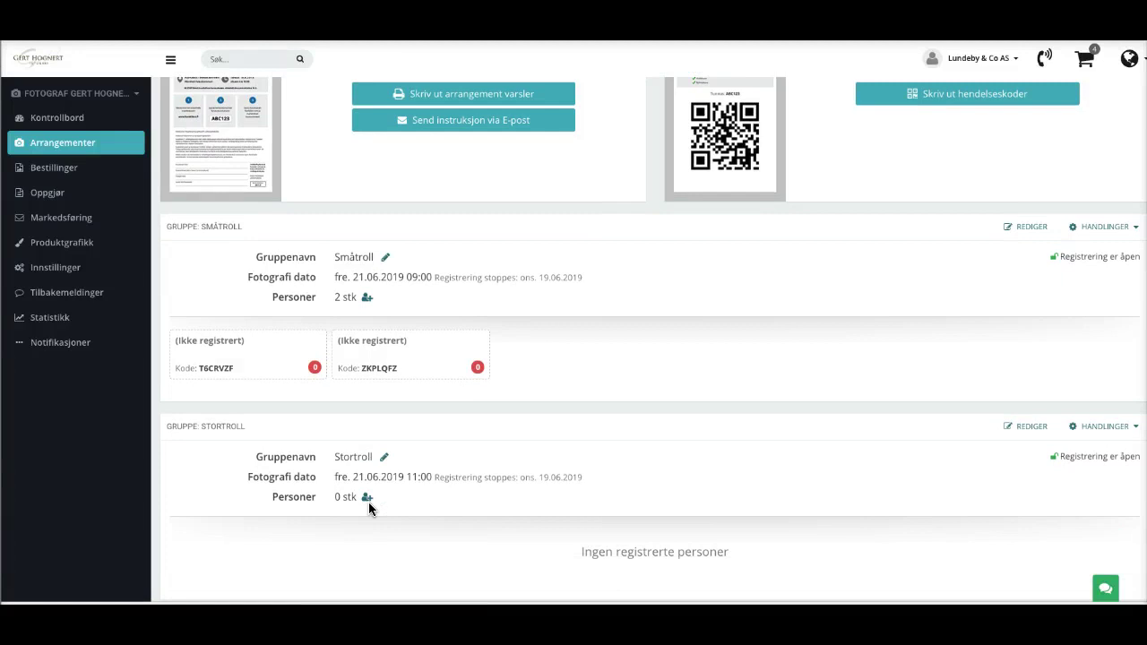
{"action": "scroll", "coordinate": [369, 502], "scroll_direction": "up", "scroll_amount": 1}
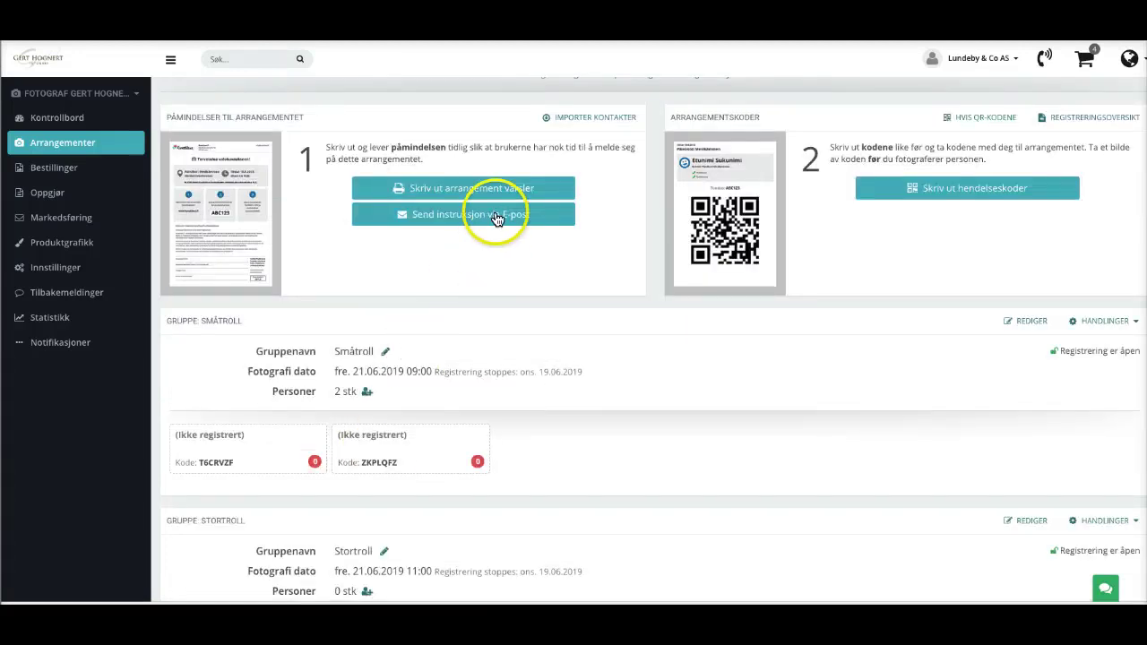
{"action": "left_click", "coordinate": [451, 192]}
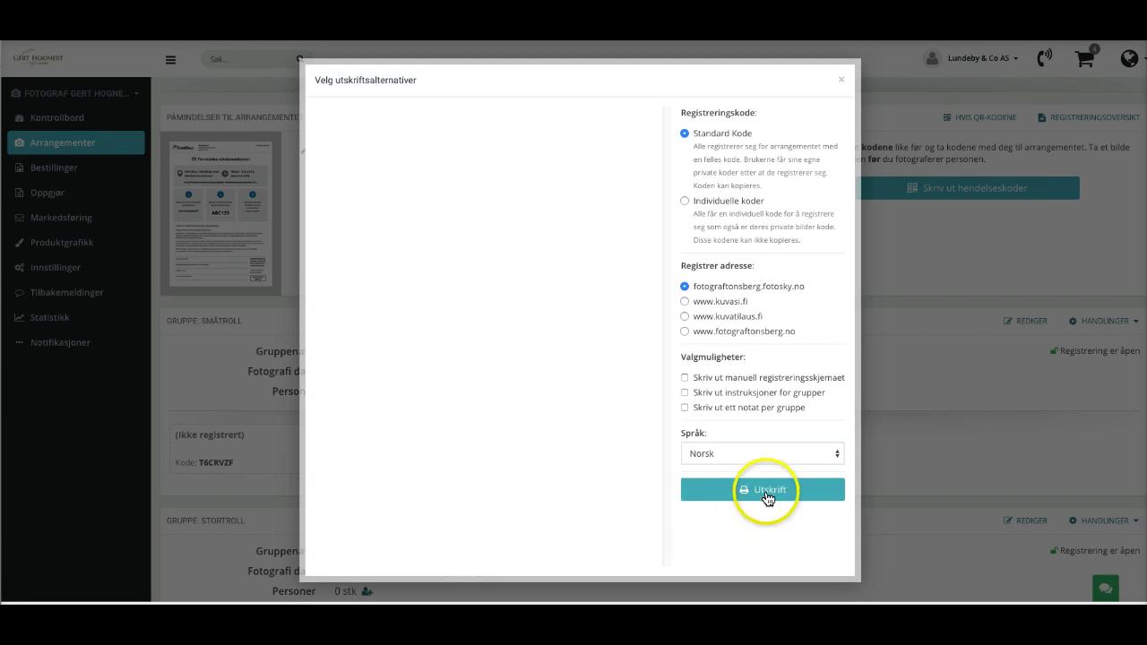
{"action": "left_click", "coordinate": [768, 495]}
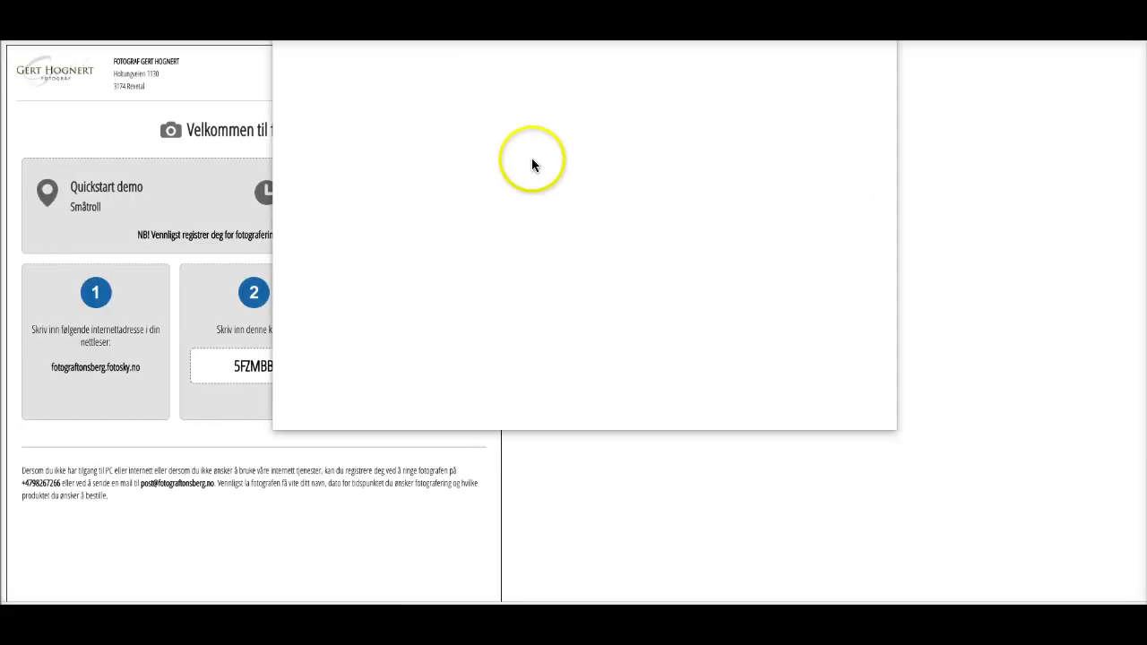
{"action": "left_click", "coordinate": [393, 84]}
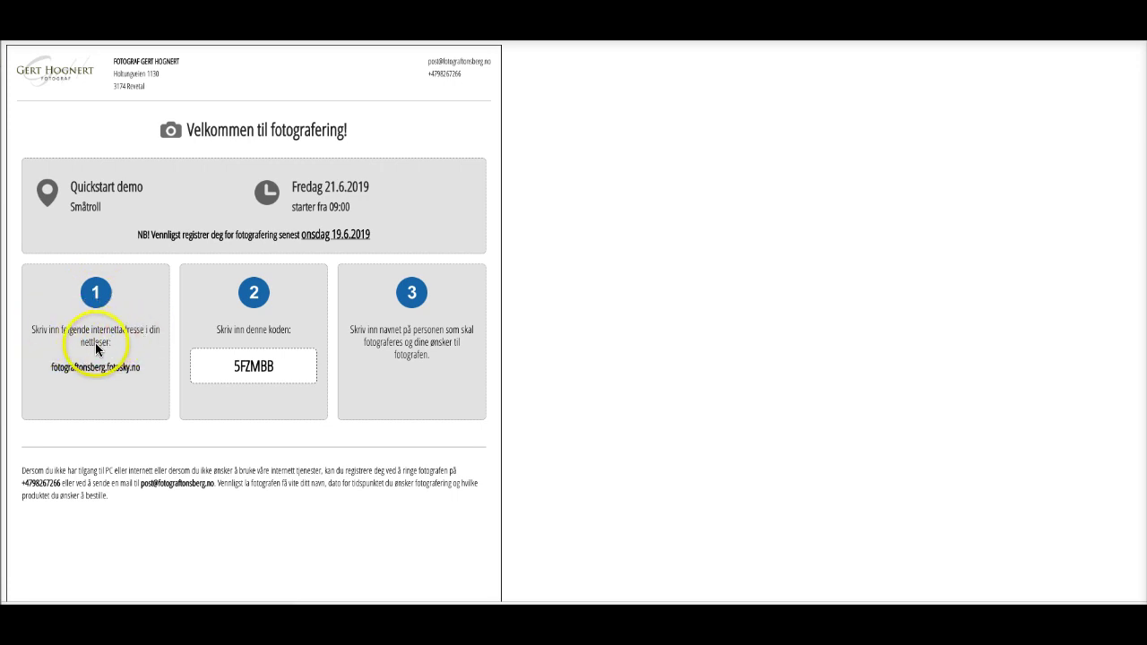
{"action": "left_click_drag", "start_coordinate": [50, 366], "coordinate": [132, 367]}
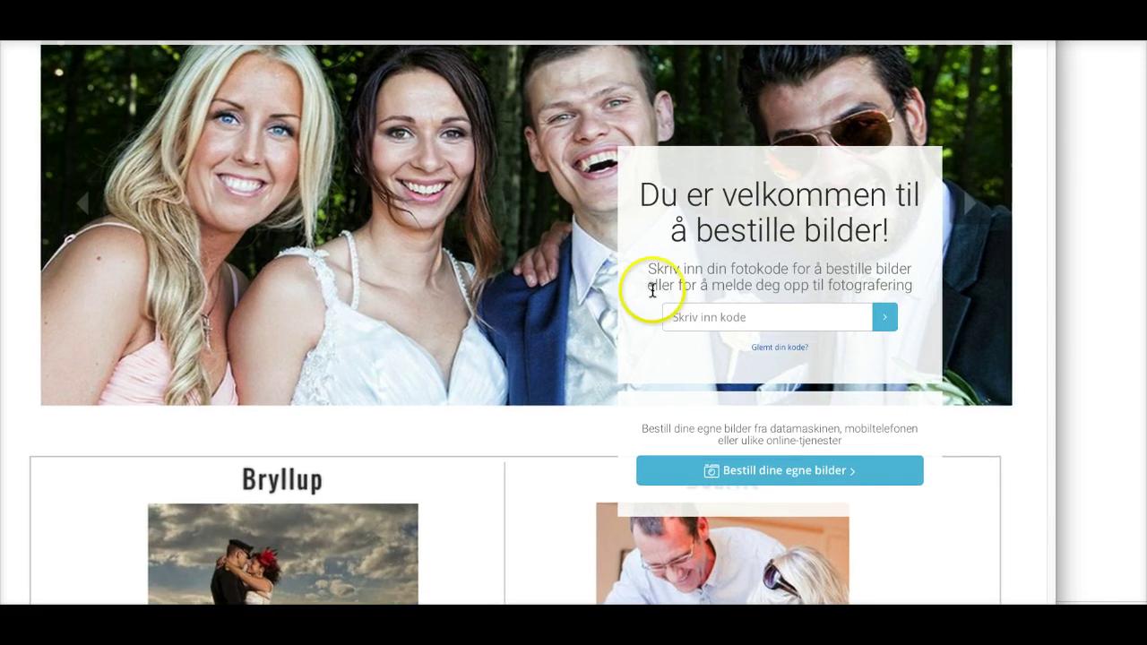
Place the cursor in the 'Skriv inn kode' field on the public Fotosky site.
{"action": "left_click", "coordinate": [687, 318]}
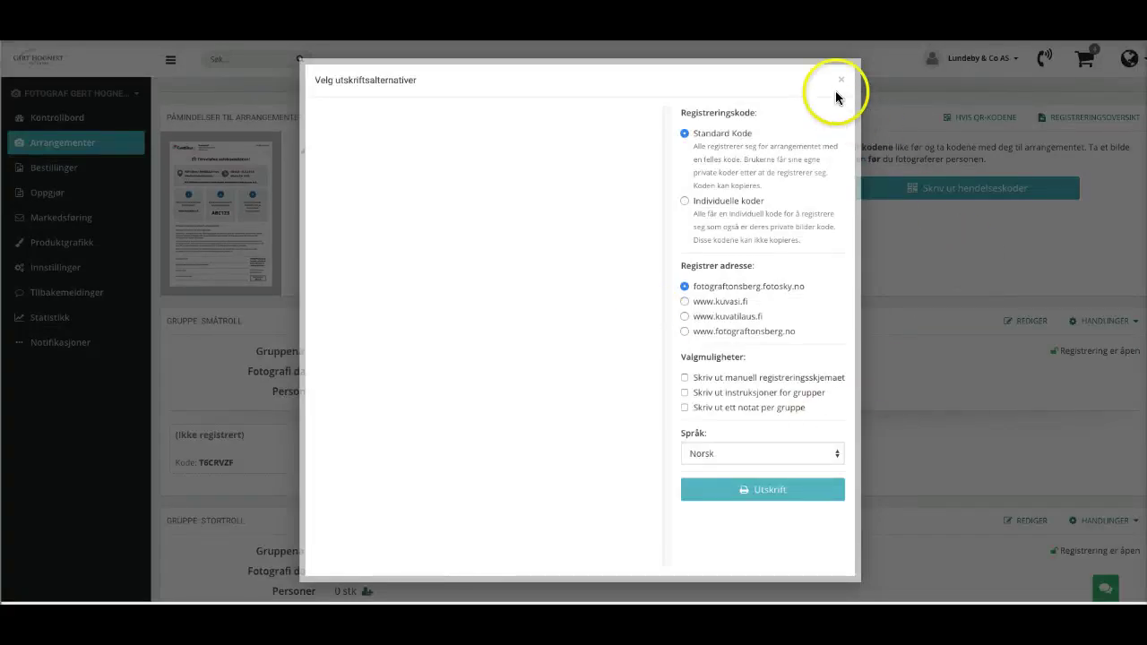
Close the print options and begin an Importer kontakter upload via 'Bla gjennom...'.
{"action": "left_click", "coordinate": [841, 79]}
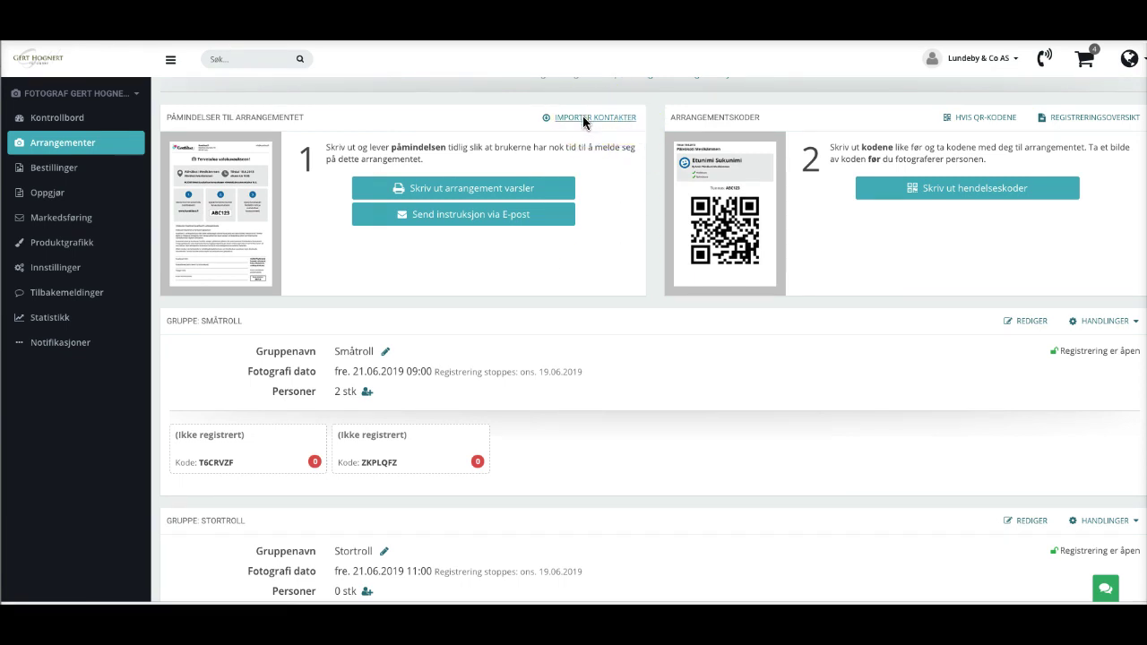
{"action": "left_click", "coordinate": [606, 118]}
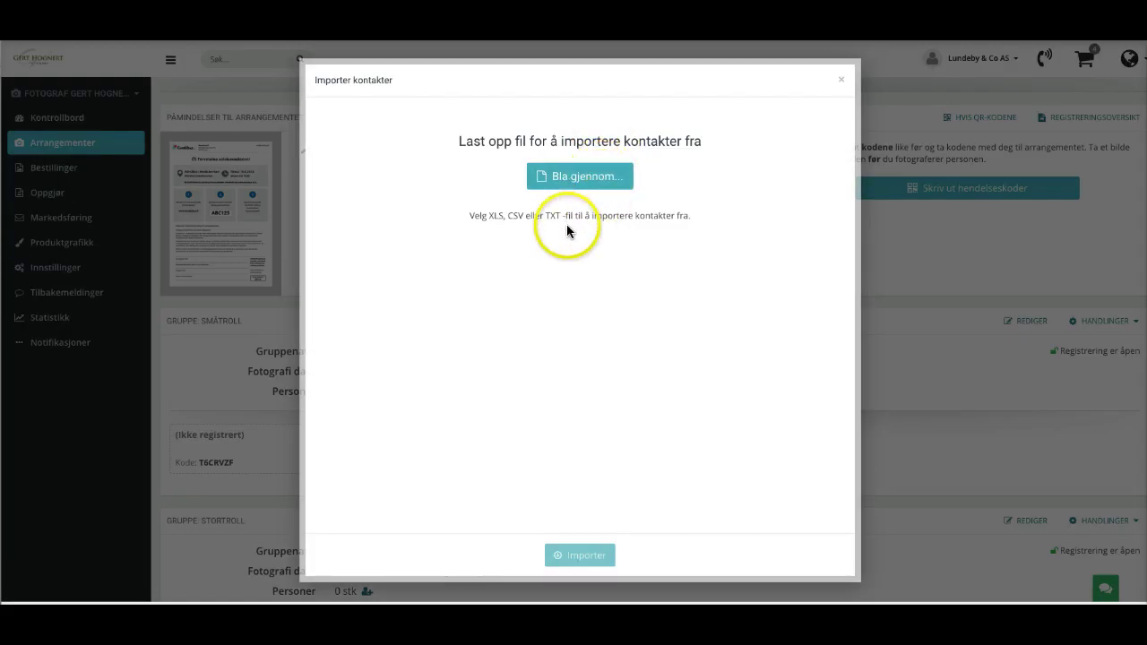
{"action": "left_click", "coordinate": [580, 177]}
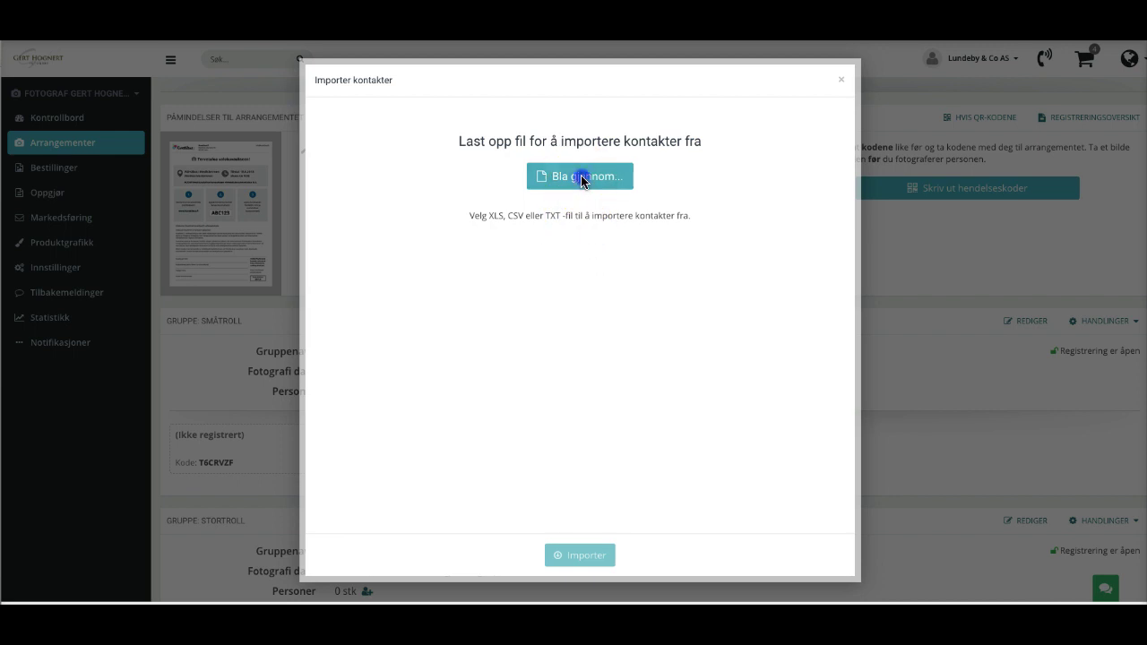